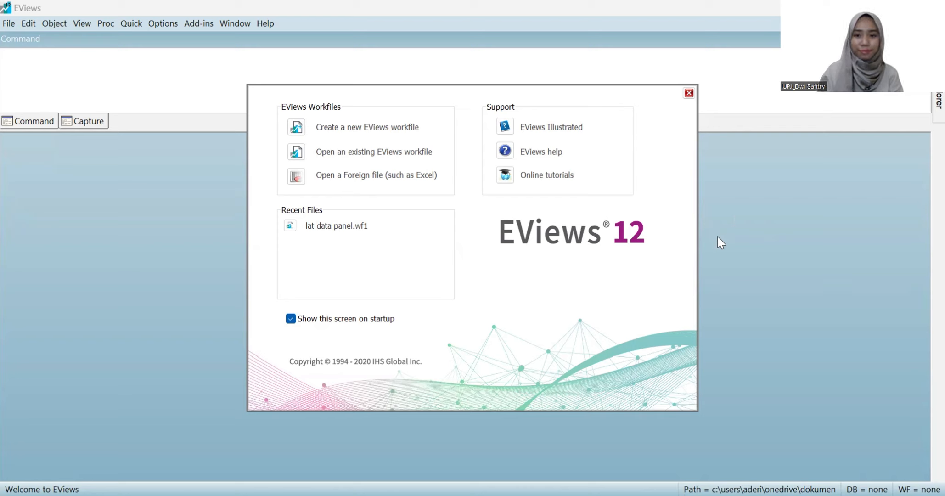
Step: Switch to the Data Sekunder workbook in Excel and review the yearly ROA data for all listed banks
key("alt+Tab")
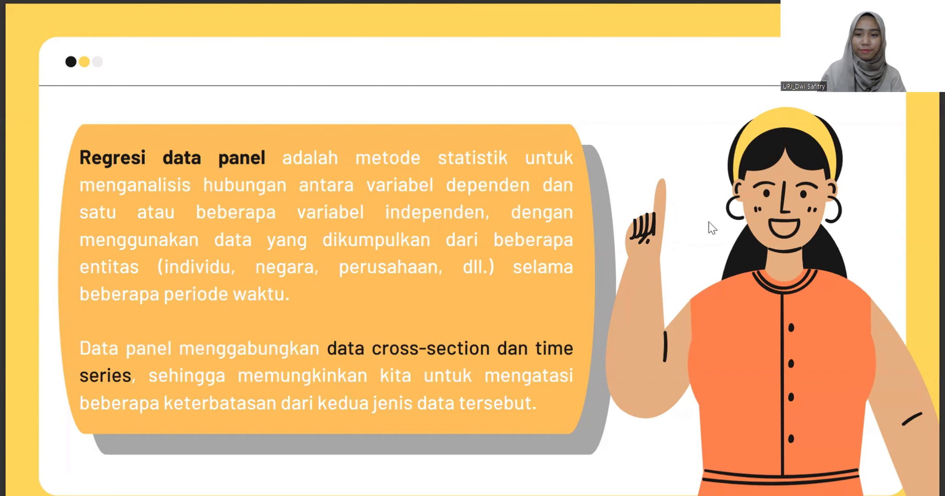
key("alt+Tab")
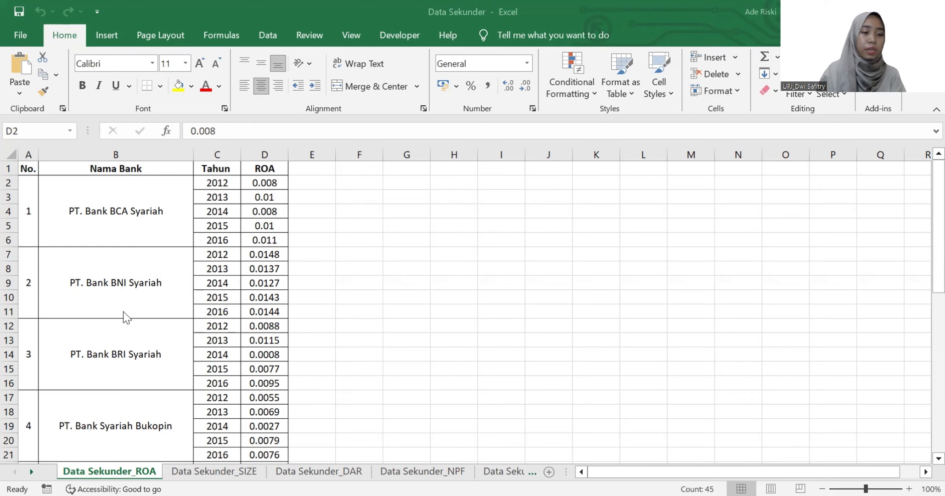
scroll(123, 311, "down", 2)
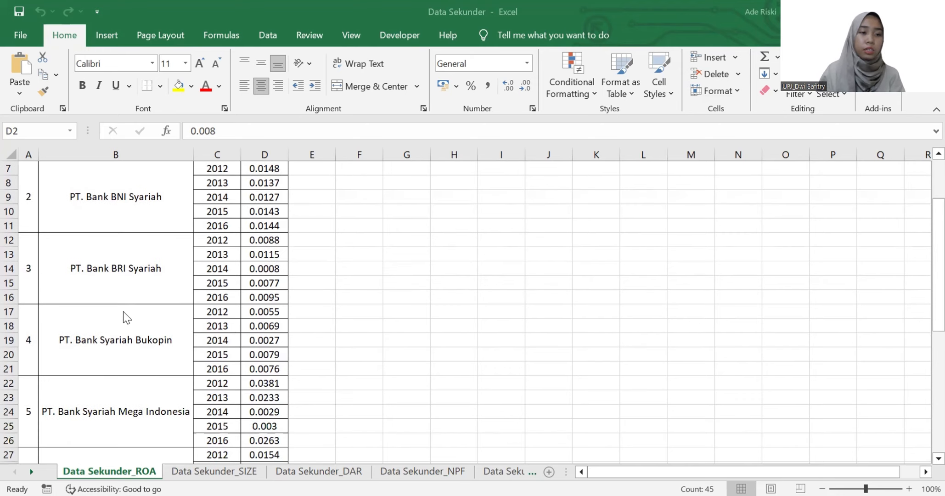
scroll(123, 312, "down", 6)
scroll(124, 311, "up", 1)
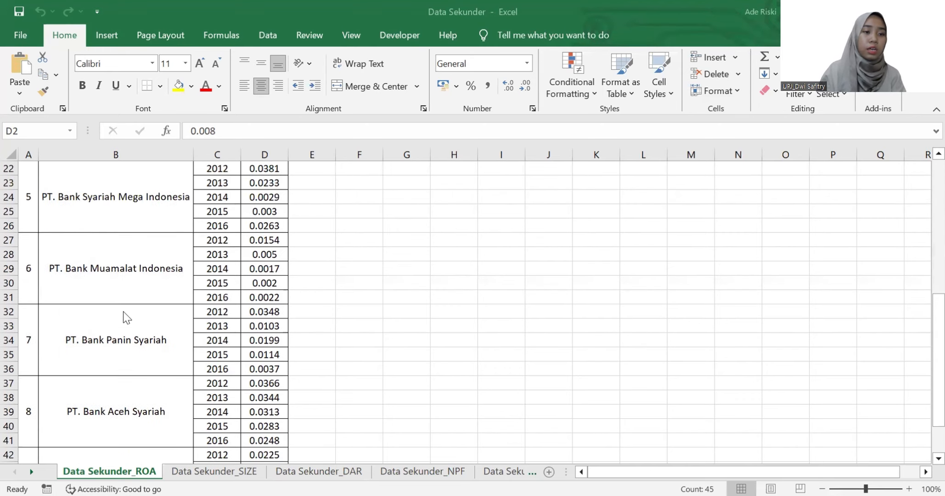
scroll(123, 311, "down", 1)
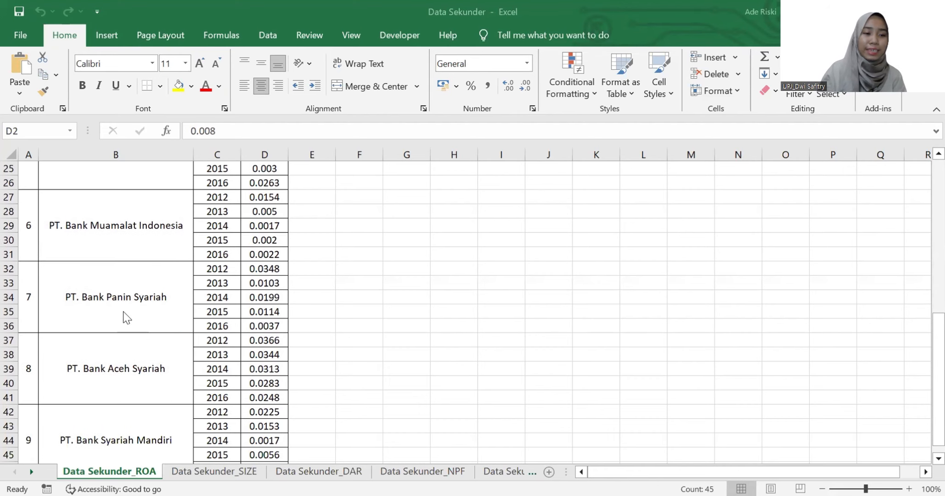
scroll(124, 311, "down", 3)
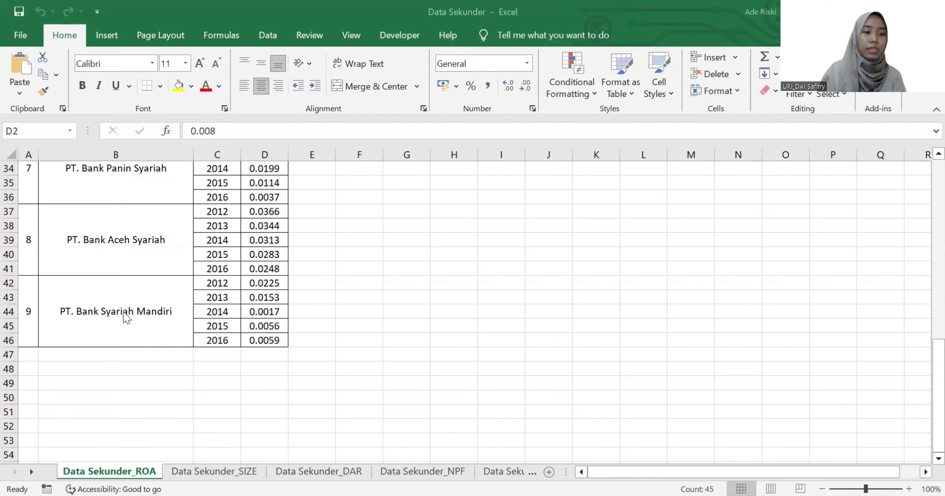
scroll(124, 311, "up", 11)
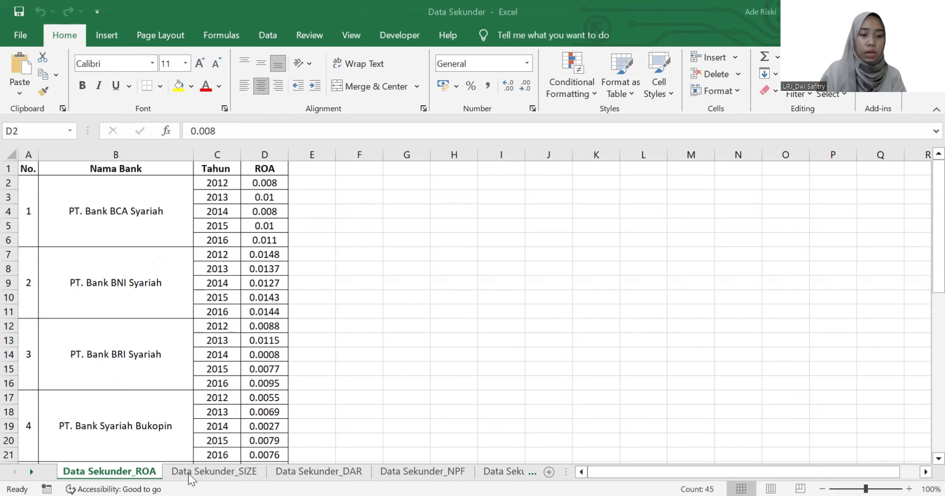
Step: Look through the DAR, NPF, SUKUK and ISR sheets to review the remaining variables' data
left_click(307, 472)
left_click(409, 473)
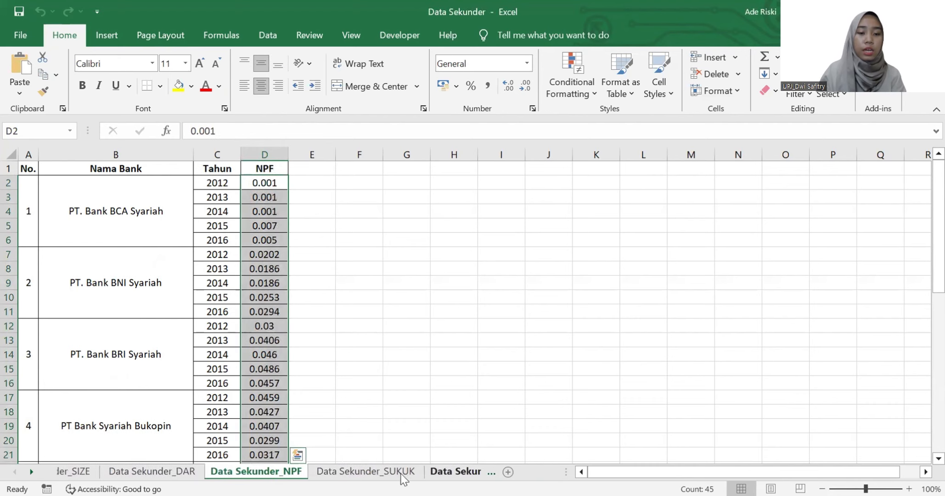
left_click(401, 474)
left_click(370, 473)
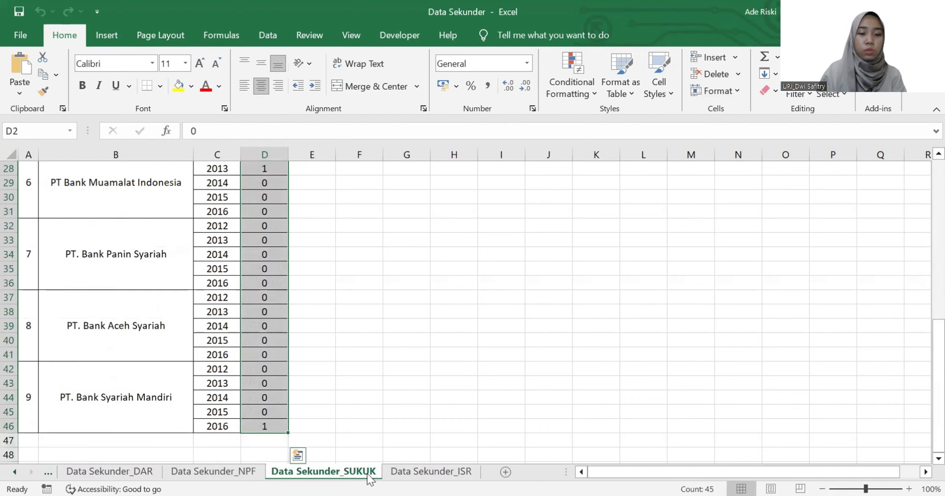
left_click(415, 473)
scroll(321, 473, "up", 3)
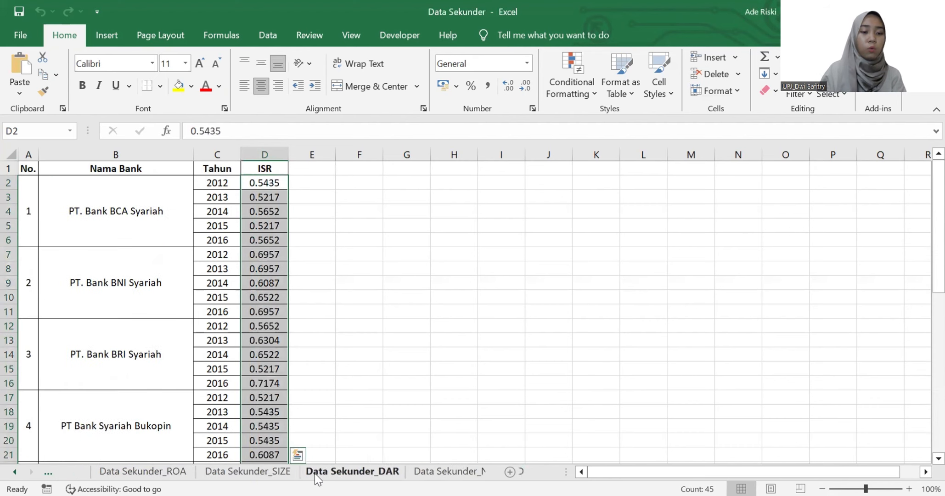
left_click(140, 473)
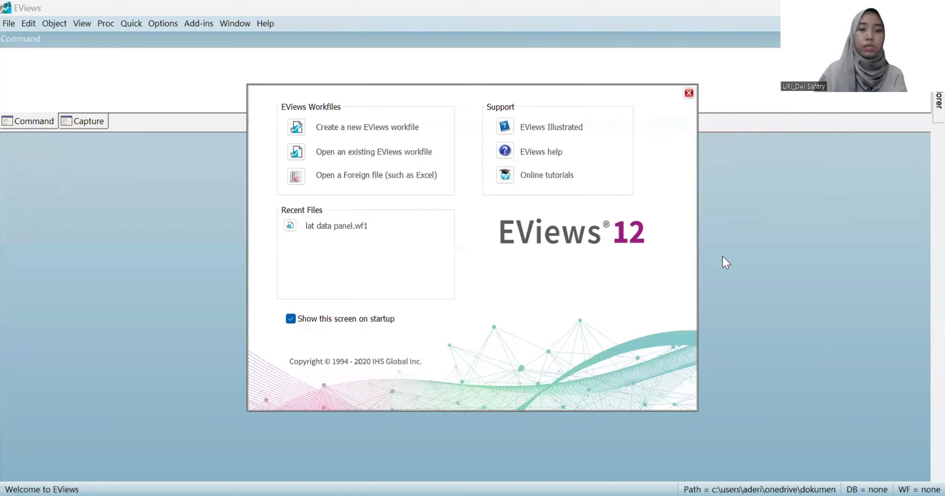
Step: Switch to EViews and define a new balanced panel workfile with annual frequency, 2012 to 2016, and 9 cross sections
left_click(335, 133)
left_click(390, 172)
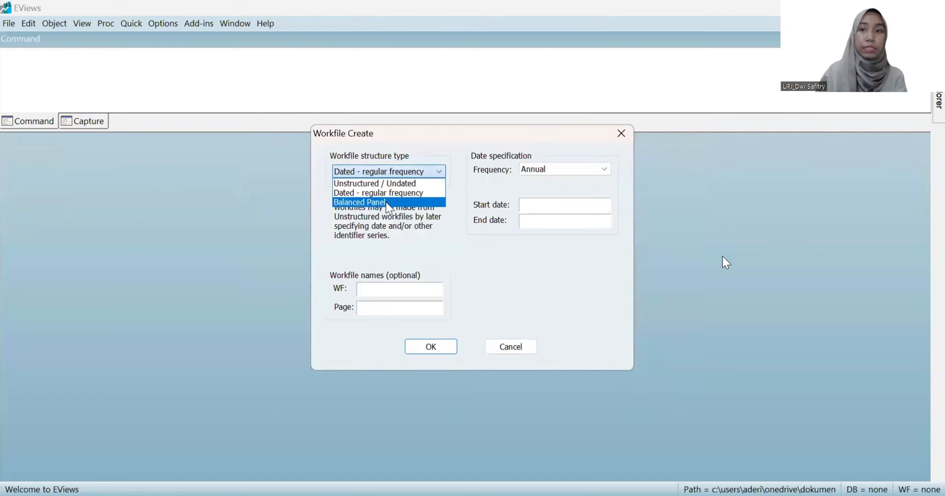
left_click(388, 203)
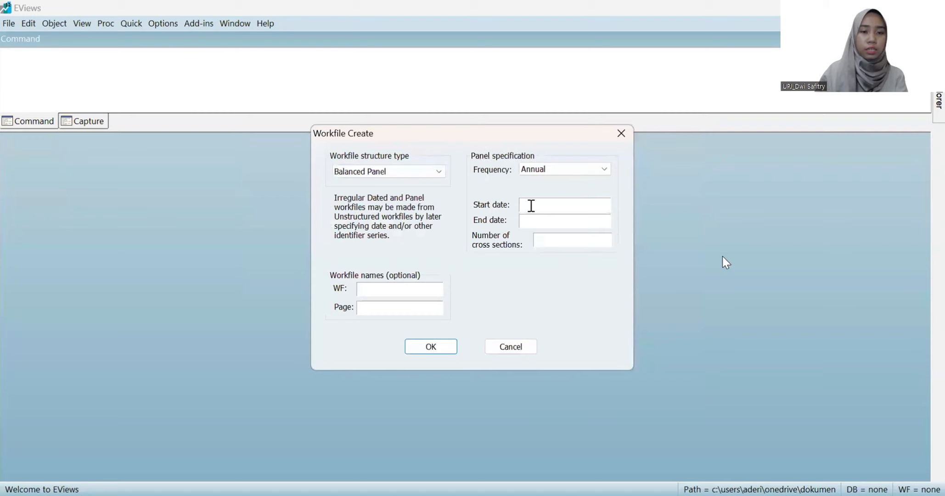
type("20")
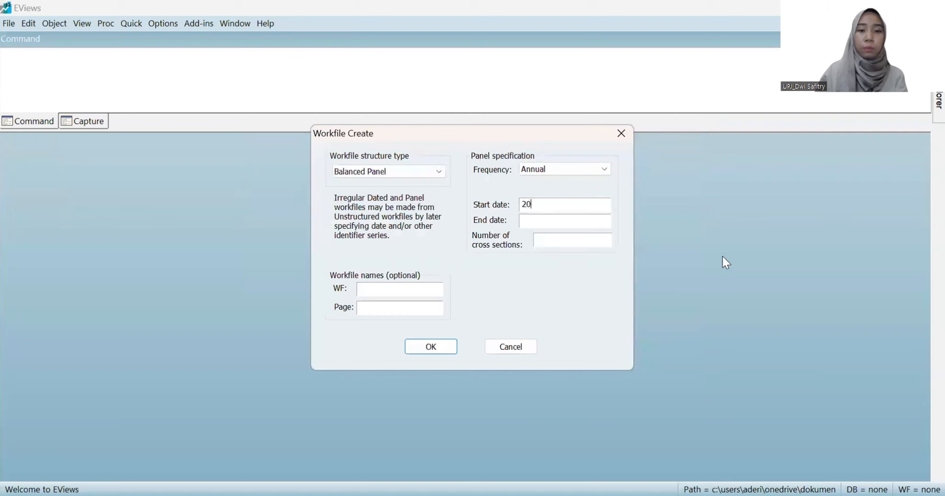
type("12")
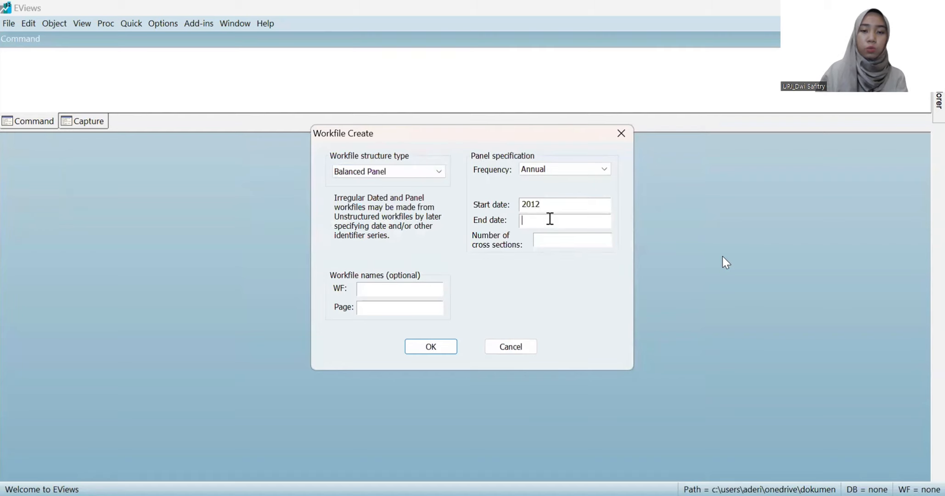
type("2016")
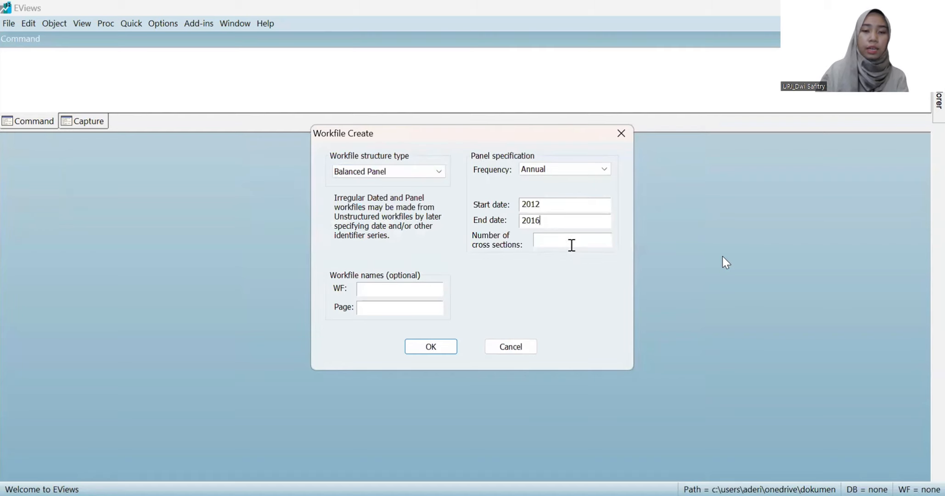
left_click(572, 245)
type("9")
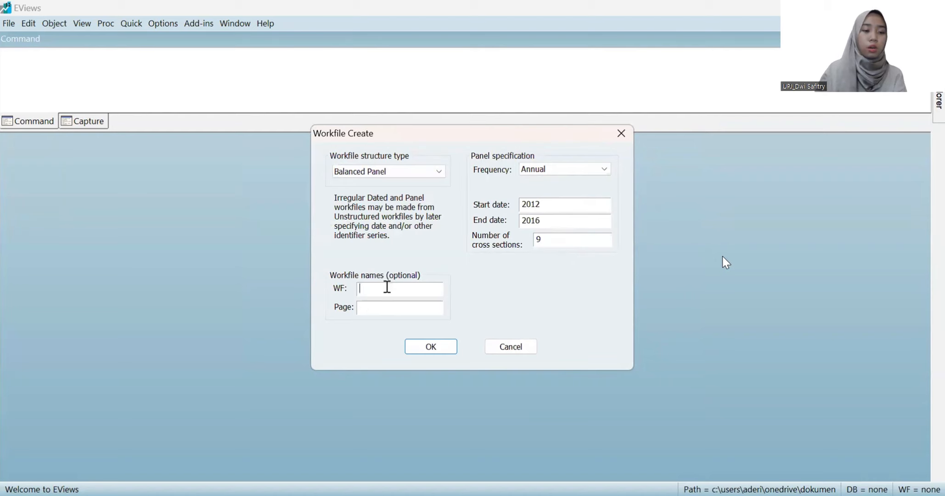
Step: Name the workfile Data Panel Bank and create it
left_click(388, 287)
type("Data ")
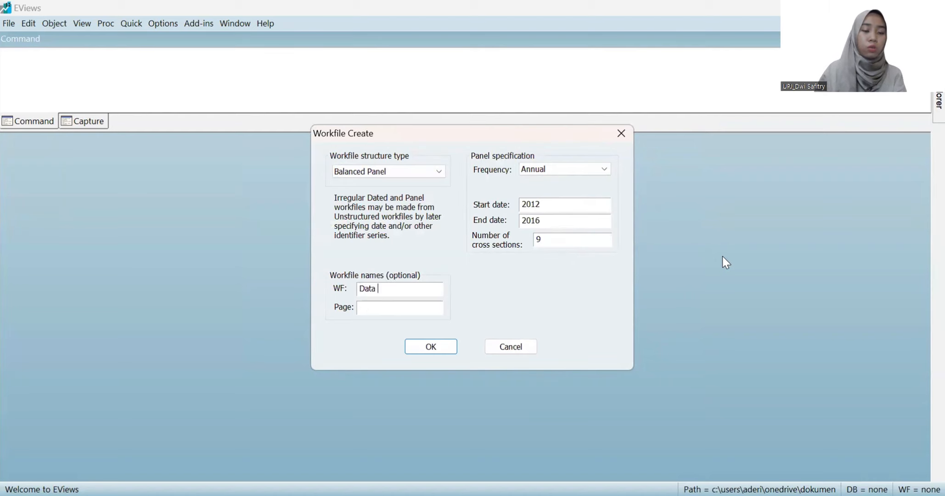
type("P")
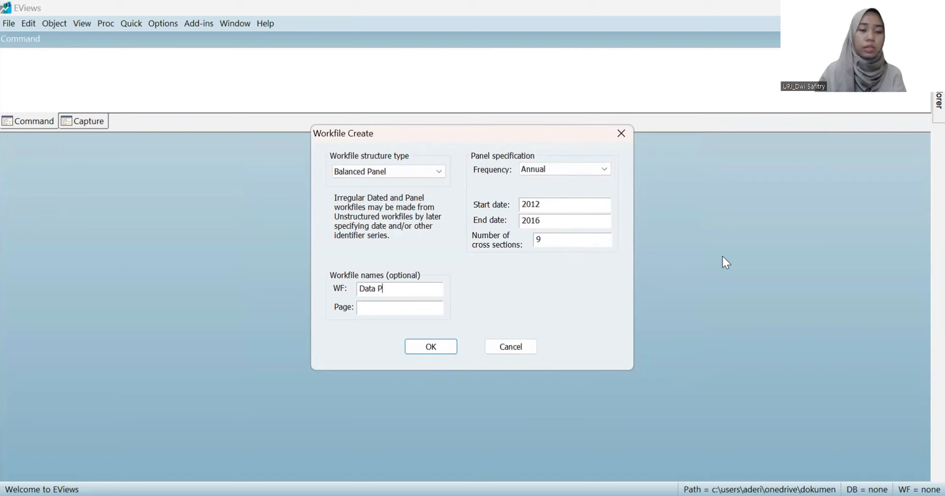
type("anel")
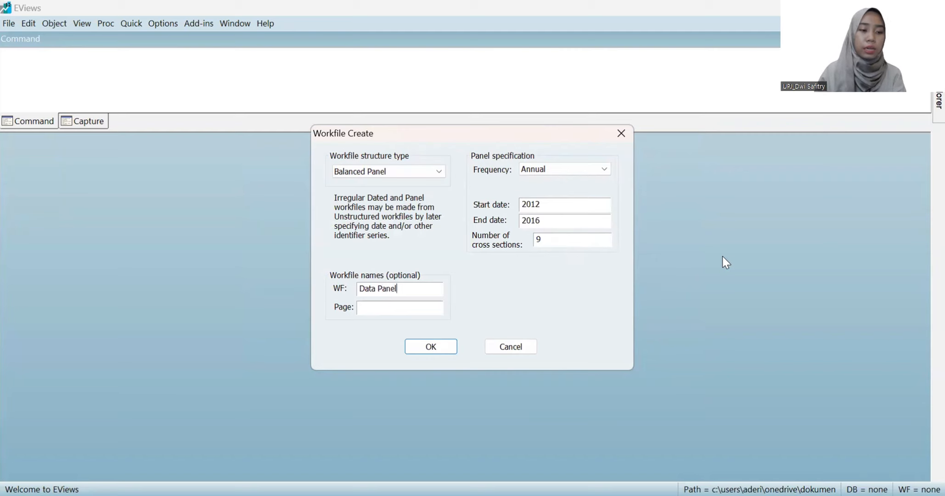
type(" Bank")
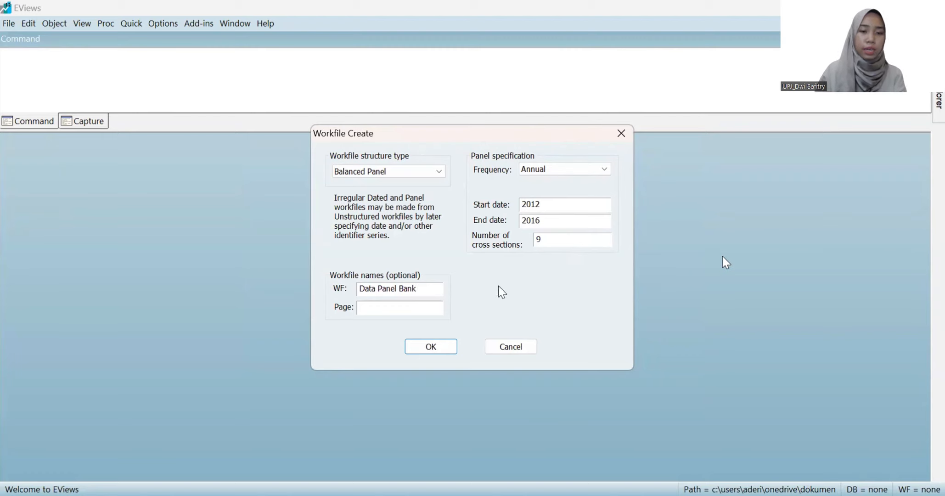
left_click(429, 348)
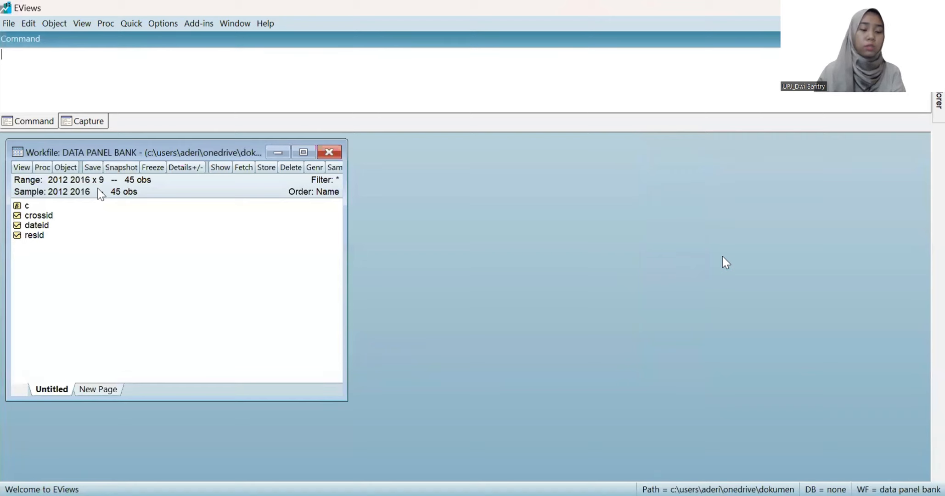
Step: Create a new series object named roa in the workfile
left_click(67, 167)
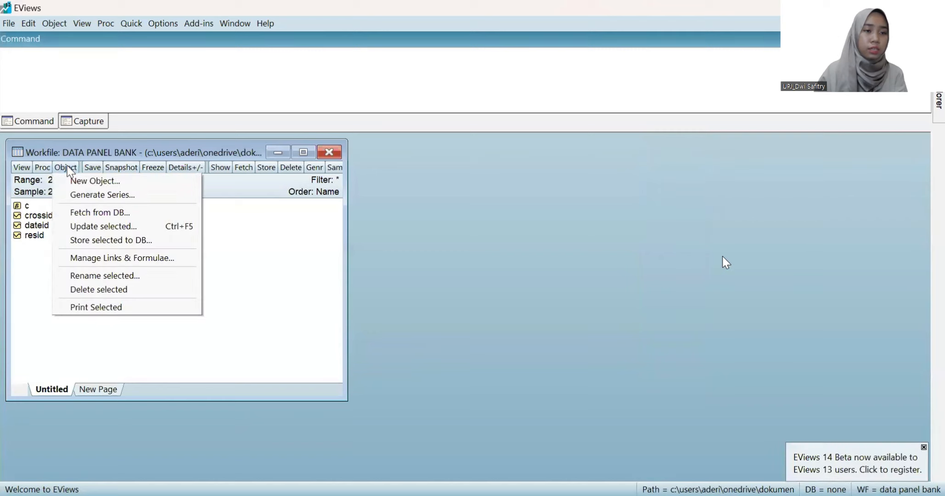
left_click(96, 181)
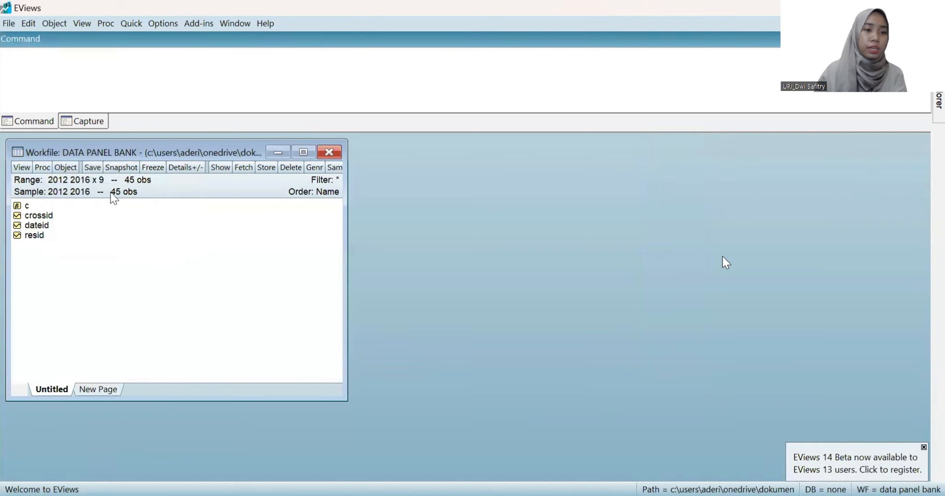
left_click(107, 291)
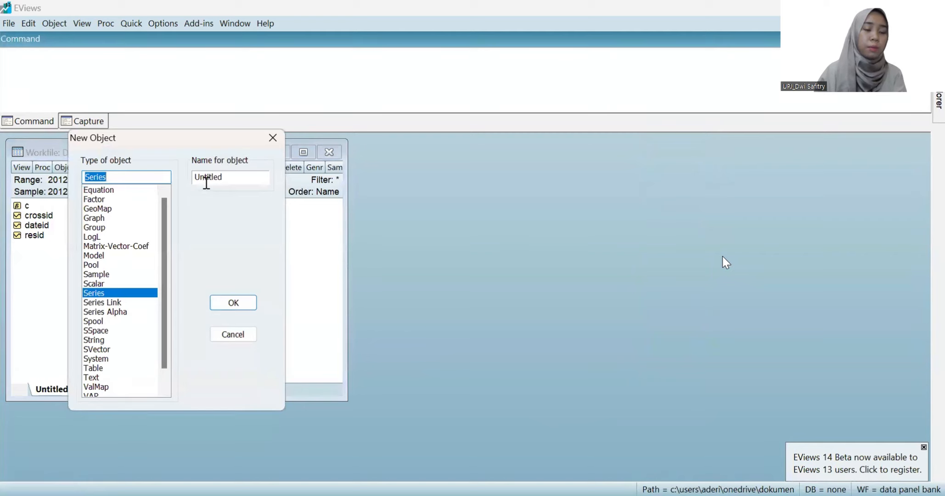
double_click(205, 182)
type("ROE")
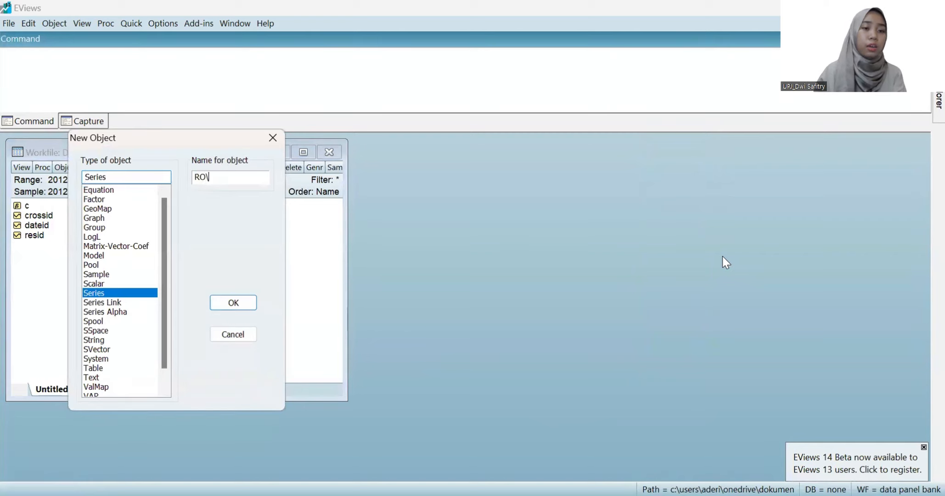
key("BackSpace")
key("BackSpace")
key("BackSpace")
type("roa")
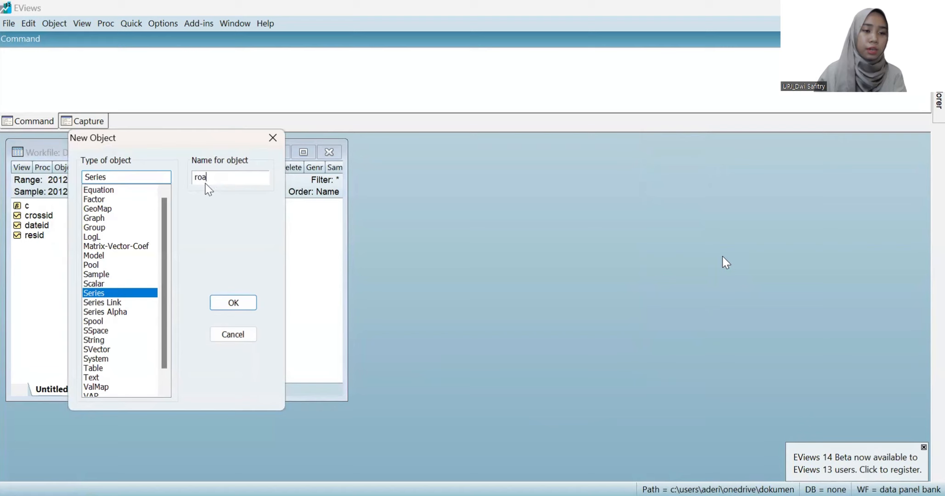
key("Return")
Step: Create a series object named size, checking the variable names against the Data Sekunder workbook in Excel
left_click(66, 168)
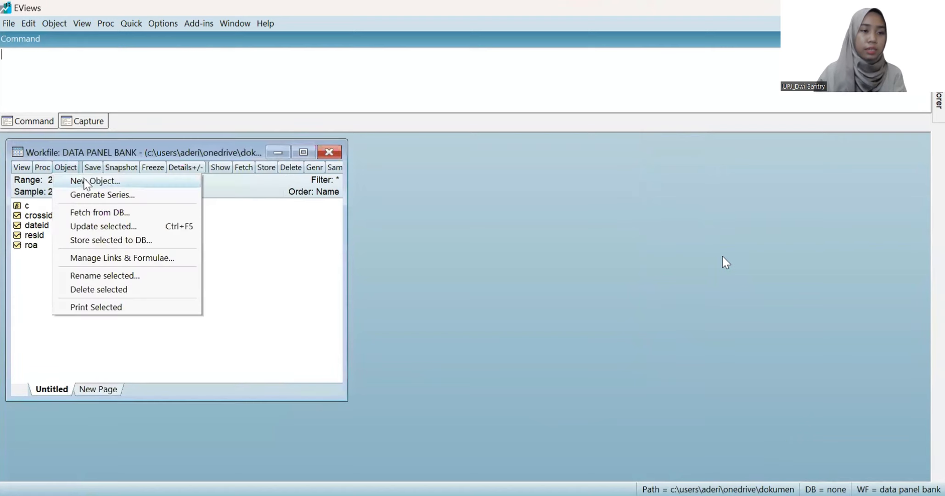
left_click(83, 181)
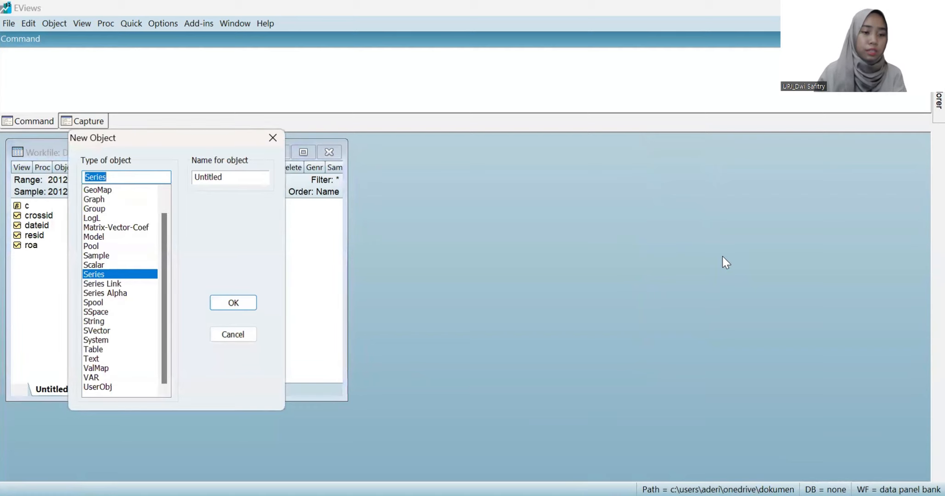
key("alt+Tab")
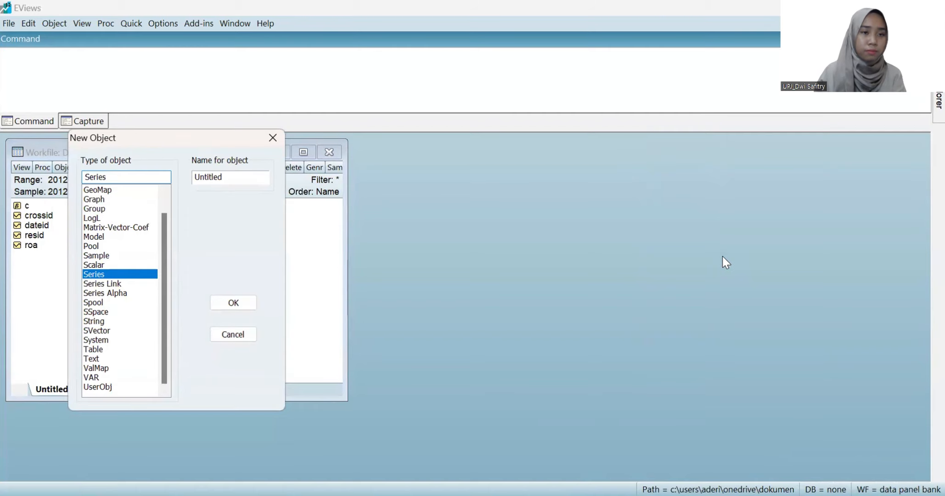
key("alt+Tab")
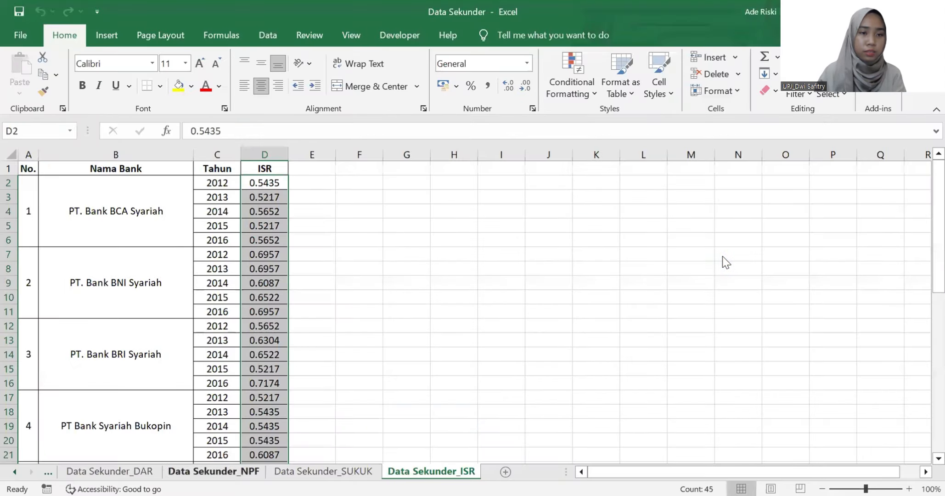
scroll(130, 475, "left", 2)
scroll(261, 479, "right", 2)
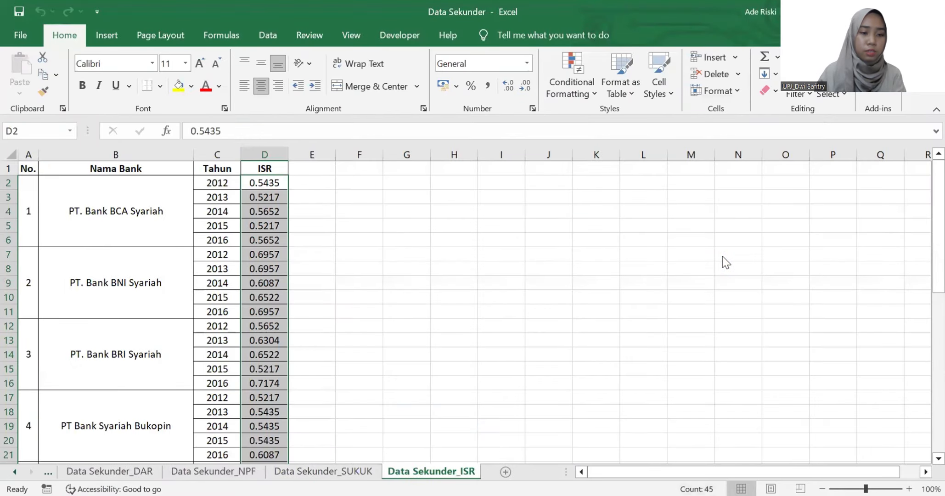
key("alt+Tab")
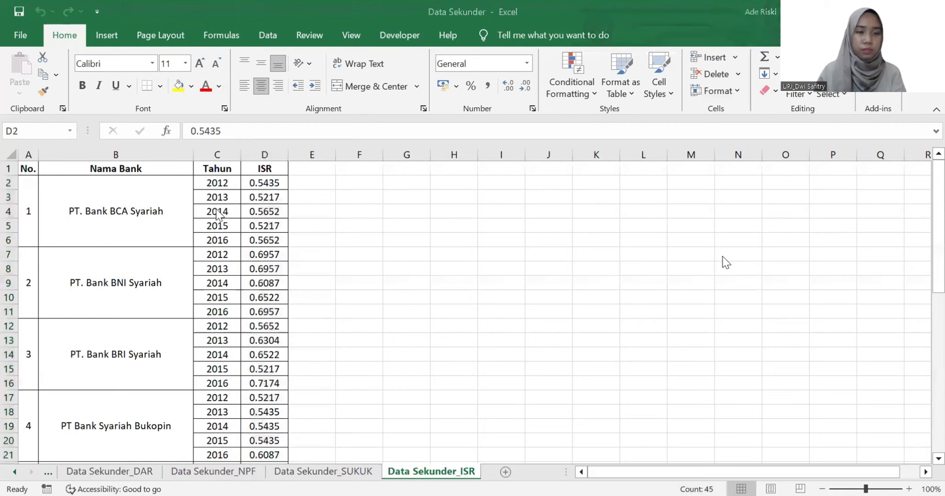
key("Return")
Step: Create a series object named dar in the workfile
left_click(67, 169)
left_click(94, 181)
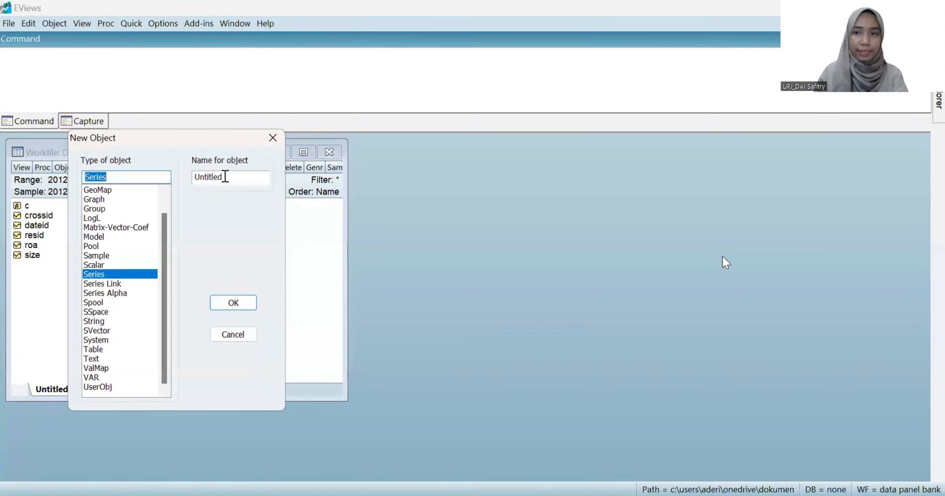
double_click(224, 177)
type("dar")
key("Return")
Step: Create a series object named npf in the workfile
left_click(61, 168)
left_click(95, 180)
double_click(205, 178)
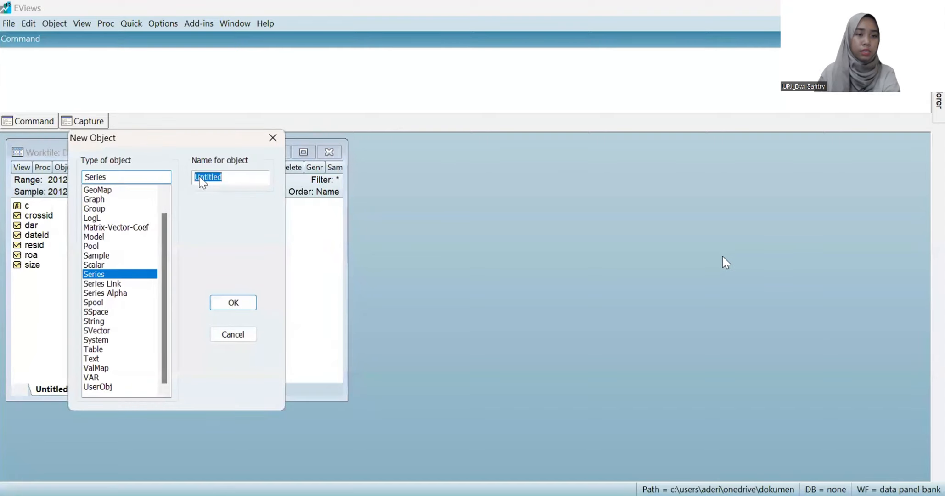
type("npf")
key("Return")
Step: Create a series object named sukuk in the workfile
left_click(61, 167)
left_click(95, 180)
left_click(227, 177)
key("BackSpace")
key("BackSpace")
key("BackSpace")
key("BackSpace")
key("BackSpace")
key("BackSpace")
key("BackSpace")
key("BackSpace")
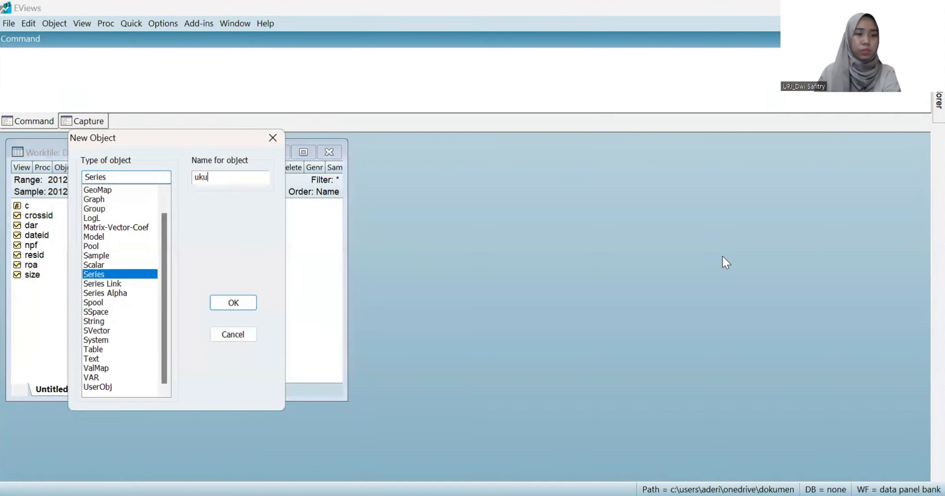
type("sukuk")
key("Return")
Step: Copy the ROA values D2:D46 from the Data Sekunder workbook in Excel into the roa series in EViews, then close the series
key("alt+Tab")
left_click(140, 475)
left_click_drag(275, 181, 277, 454)
key("ctrl+c")
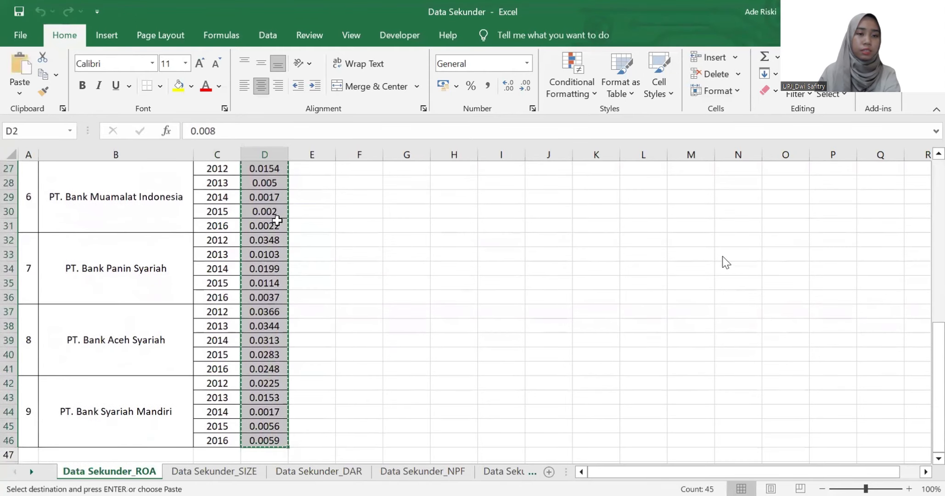
key("alt+Tab")
double_click(31, 265)
left_click(328, 159)
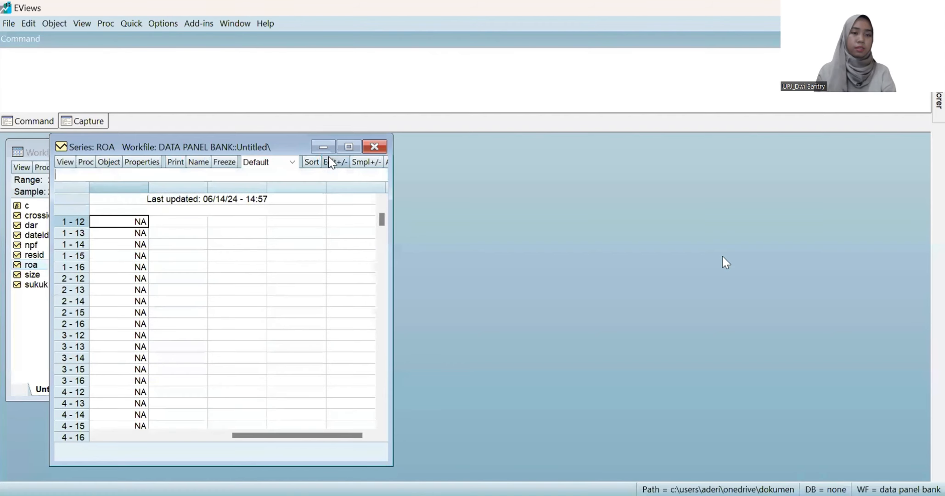
key("ctrl+v")
left_click(377, 150)
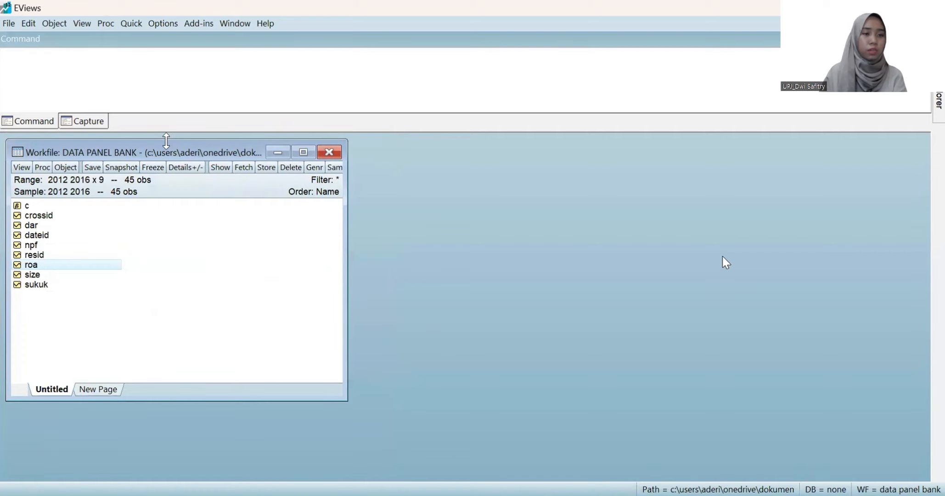
Step: Copy the SIZE values from the Data Sekunder_SIZE sheet in Excel into the size series in EViews and close it
key("alt+Tab")
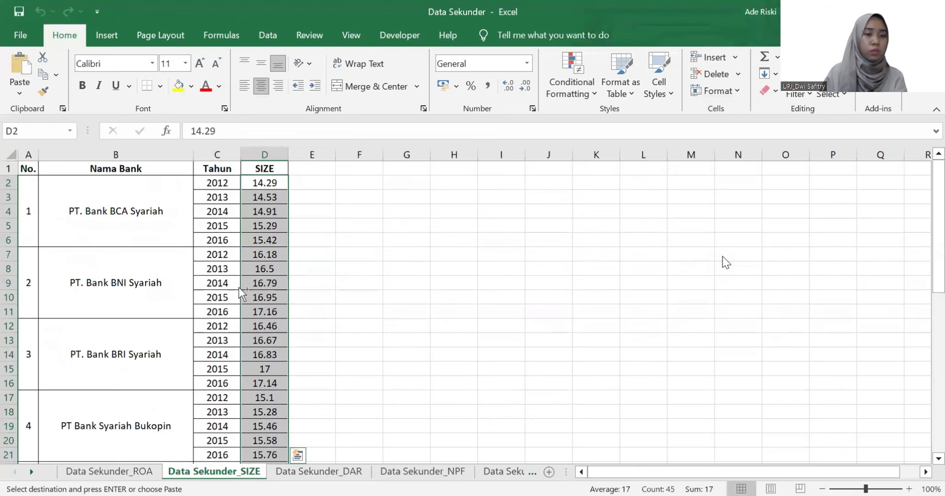
key("alt+Tab")
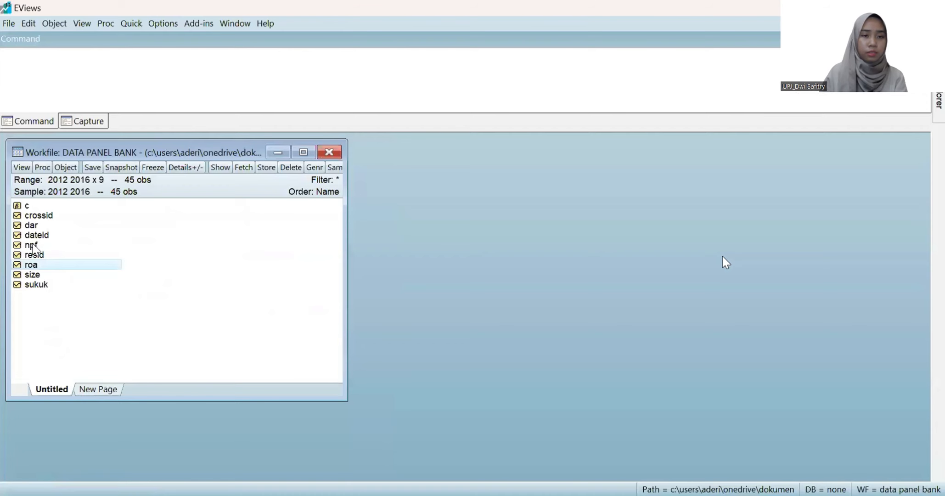
double_click(34, 274)
left_click(158, 208)
left_click(354, 162)
key("ctrl+v")
left_click(396, 147)
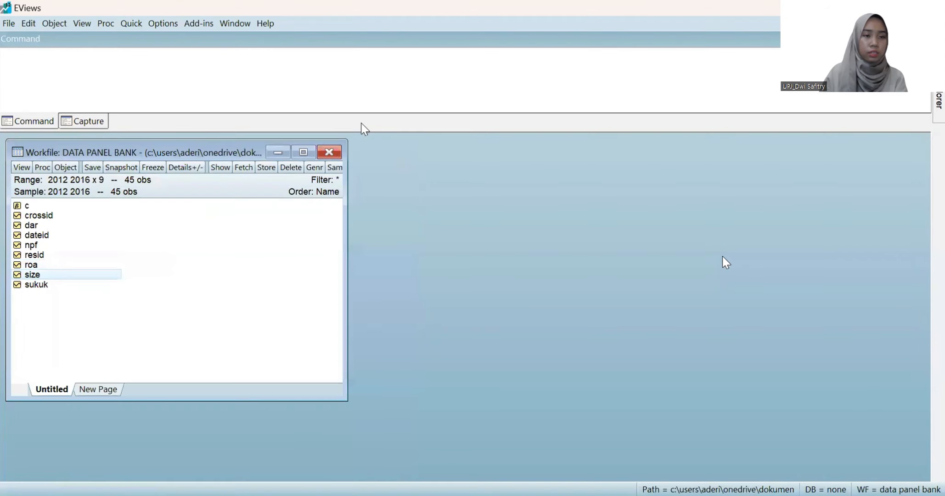
Step: Copy the DAR values D2:D46 from the Data Sekunder_DAR sheet in Excel into the dar series in EViews and close it
key("alt+Tab")
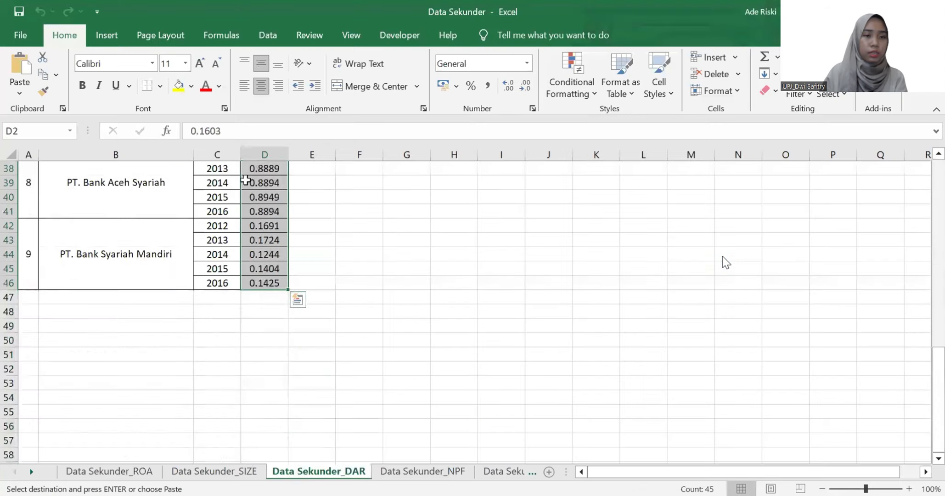
scroll(247, 171, "up", 11)
key("alt+Tab")
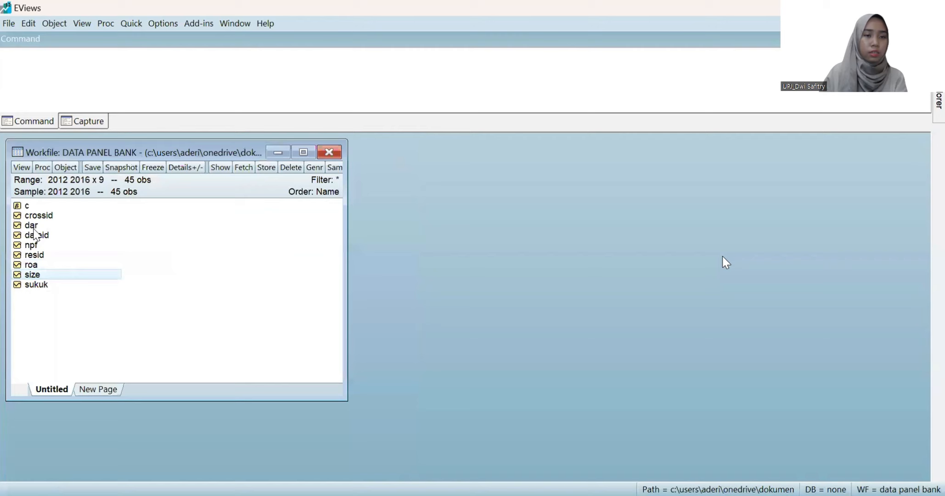
double_click(31, 225)
left_click(169, 207)
left_click(373, 162)
key("ctrl+v")
left_click(420, 147)
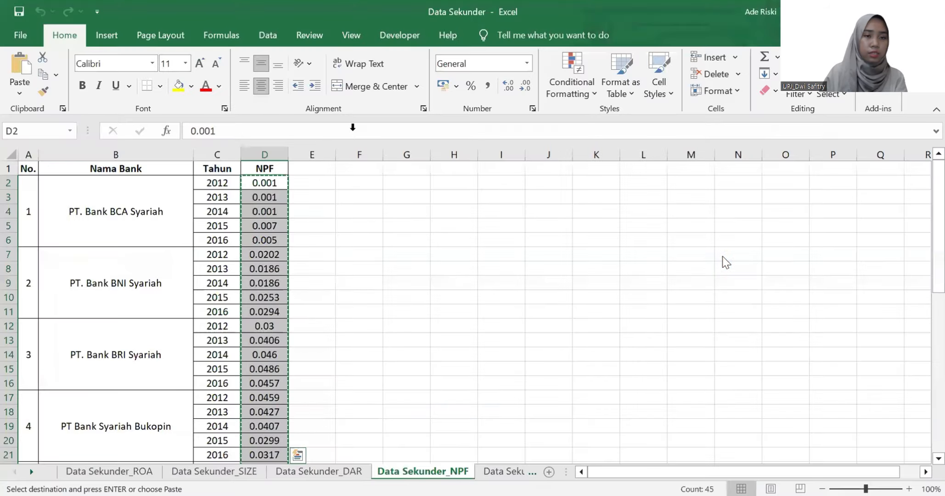
Step: Paste the copied NPF values from Excel into the npf series in EViews, starting at observation 1 - 12, and close the series
key("alt+Tab")
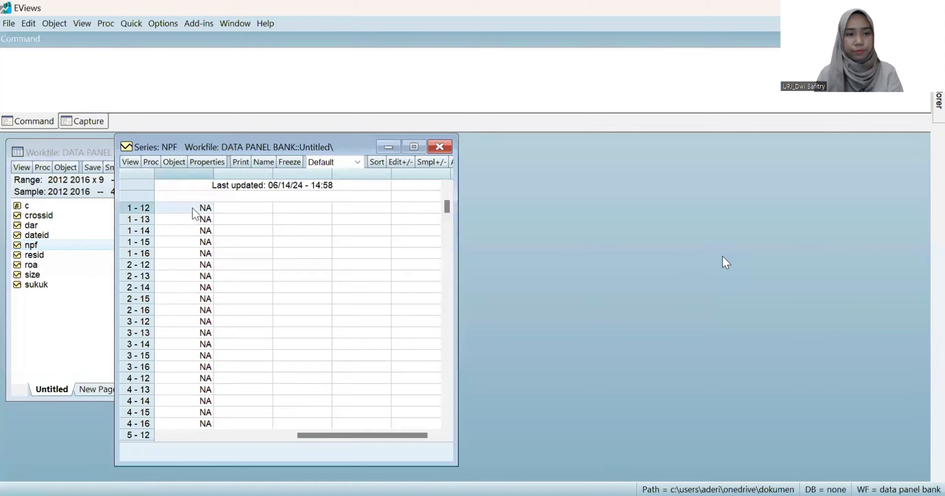
left_click(400, 162)
key("ctrl+v")
left_click(439, 147)
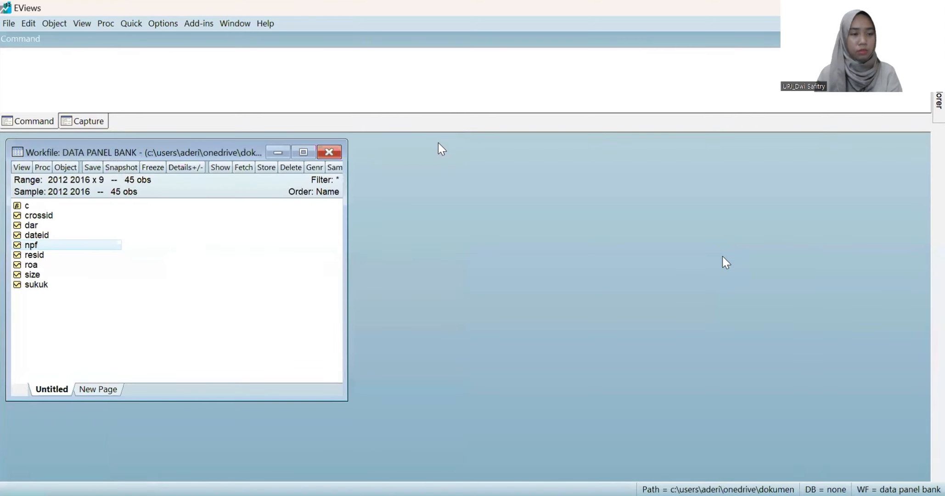
Step: Copy the SUKUK values D2:D46 from the Data Sekunder_SUKUK sheet in Excel into the sukuk series in EViews and close it
key("alt+Tab")
left_click(348, 473)
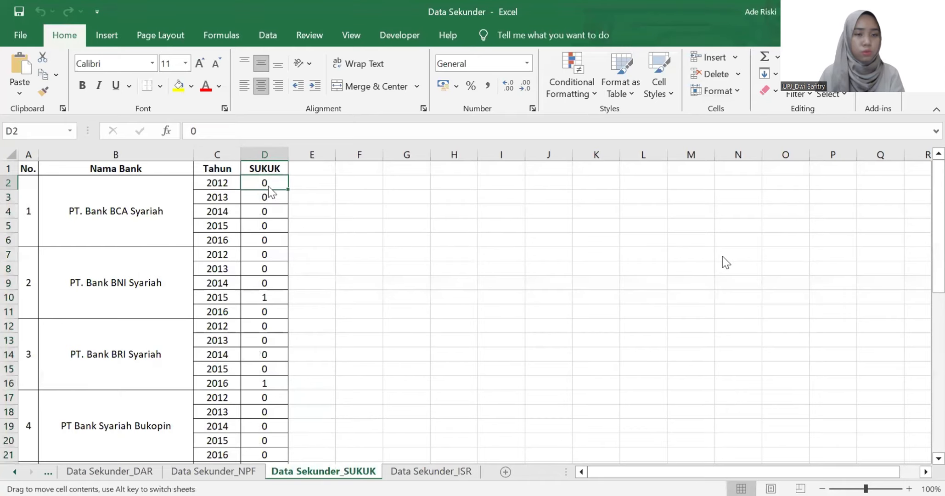
key("ctrl+shift+Down")
key("ctrl+c")
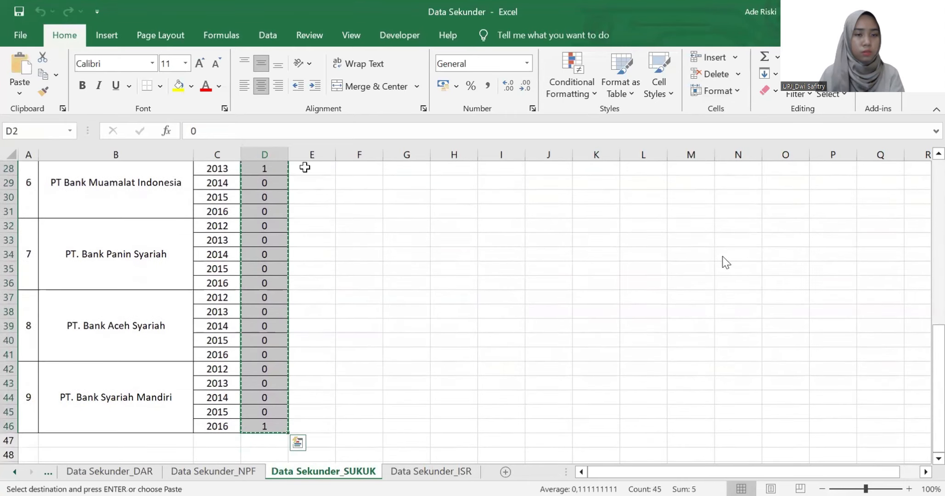
key("alt+Tab")
double_click(31, 285)
left_click(217, 209)
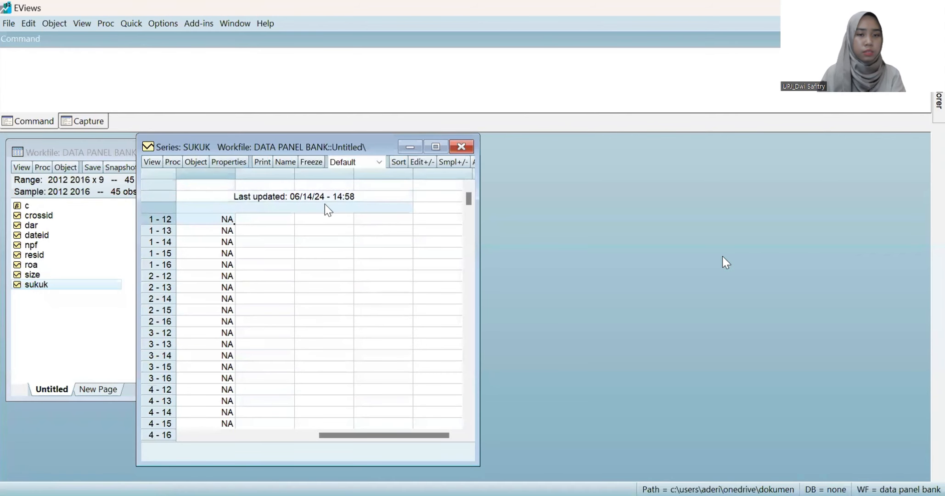
left_click(422, 162)
key("ctrl+v")
left_click(461, 146)
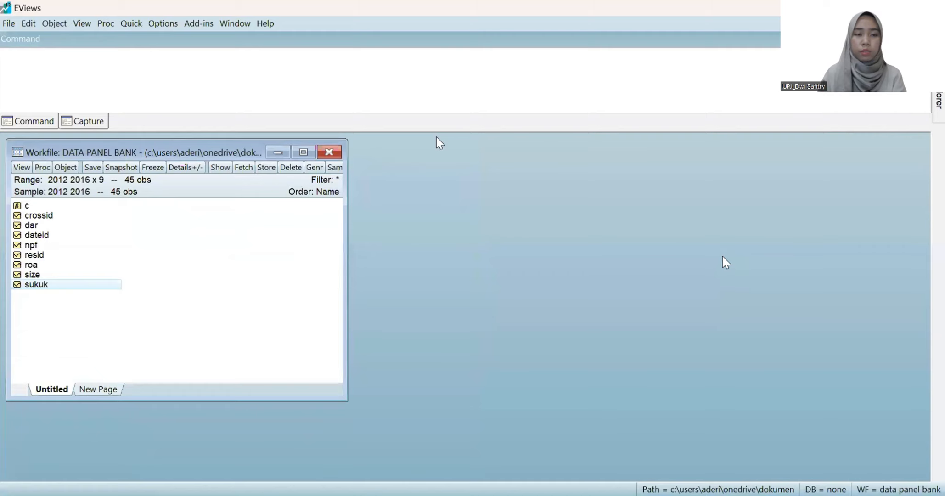
Step: Copy the ISR values from the Data Sekunder_ISR sheet in Excel and return to the EViews workfile
key("alt+Tab")
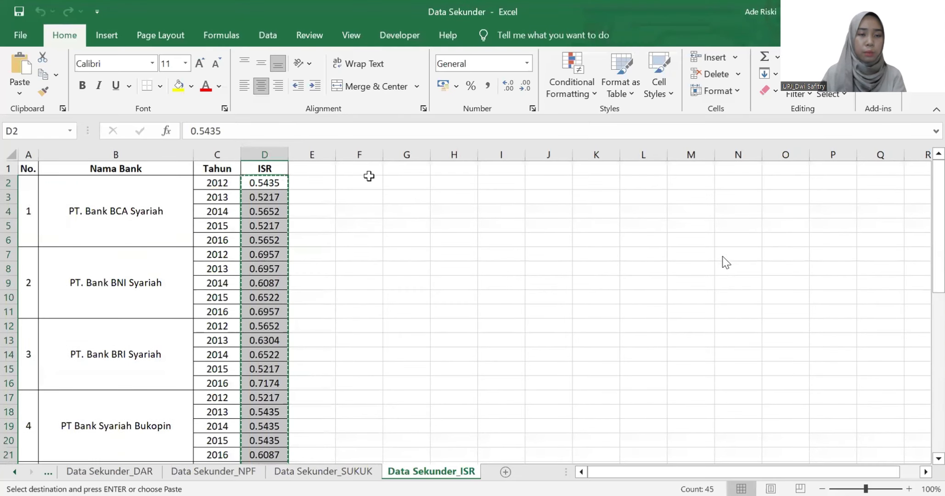
key("alt+Tab")
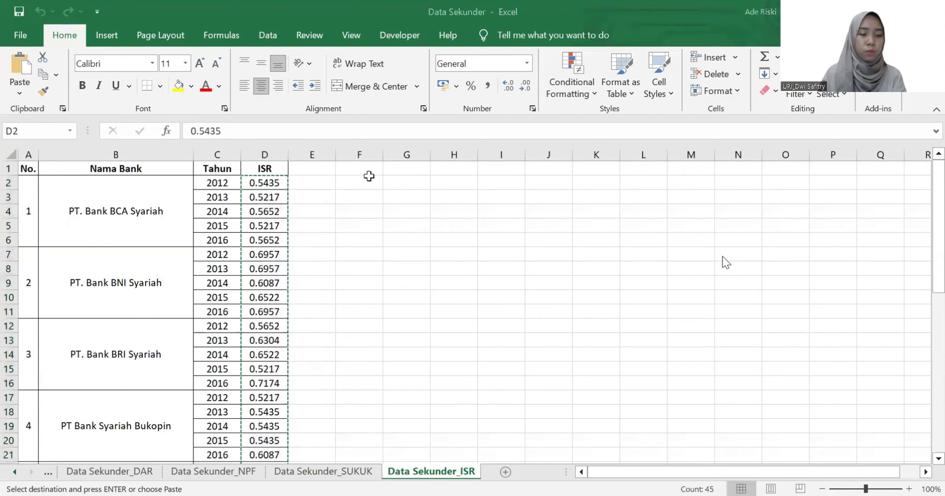
key("alt+Tab")
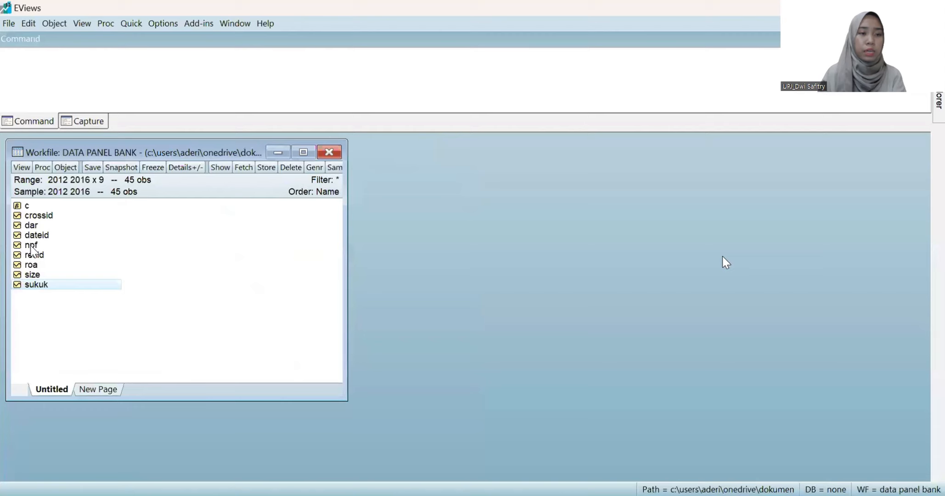
Step: Create a series object named isr in the workfile
left_click(64, 168)
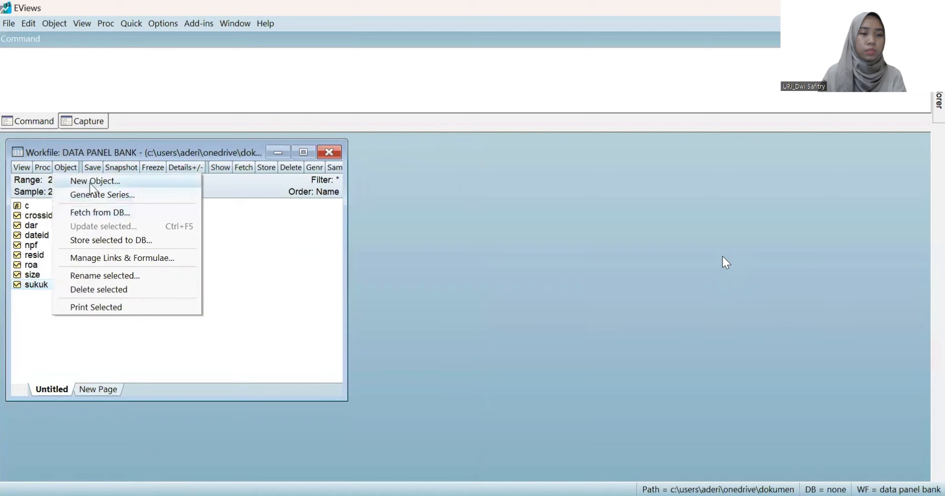
left_click(90, 182)
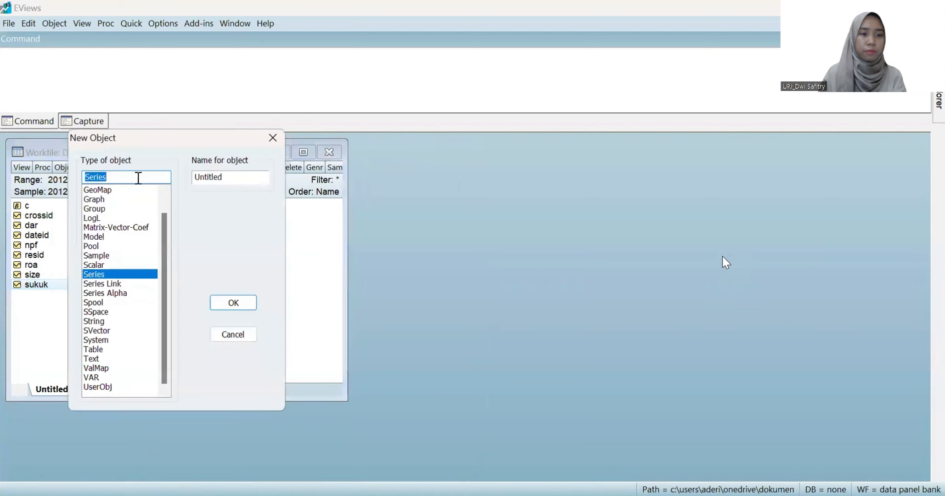
double_click(212, 177)
type("isr")
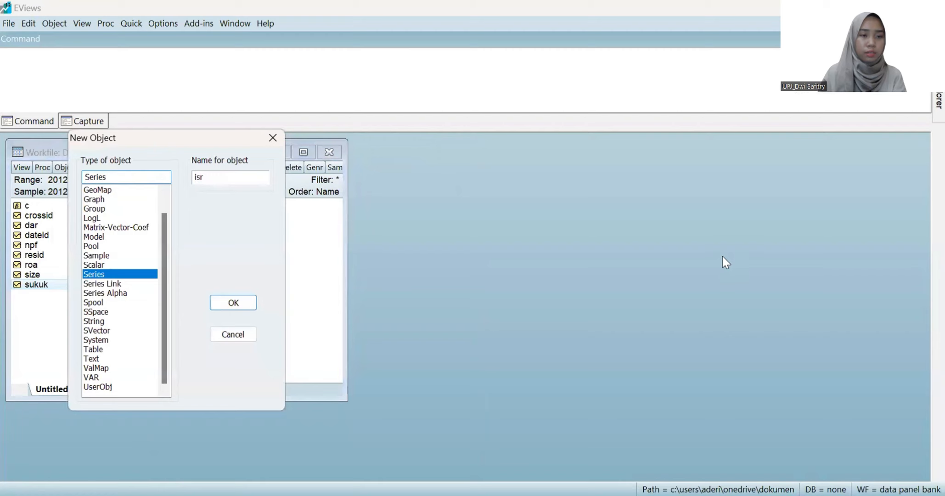
key("Return")
Step: Paste the copied ISR values into the isr series, starting at observation 1 - 12, and close the series
double_click(32, 245)
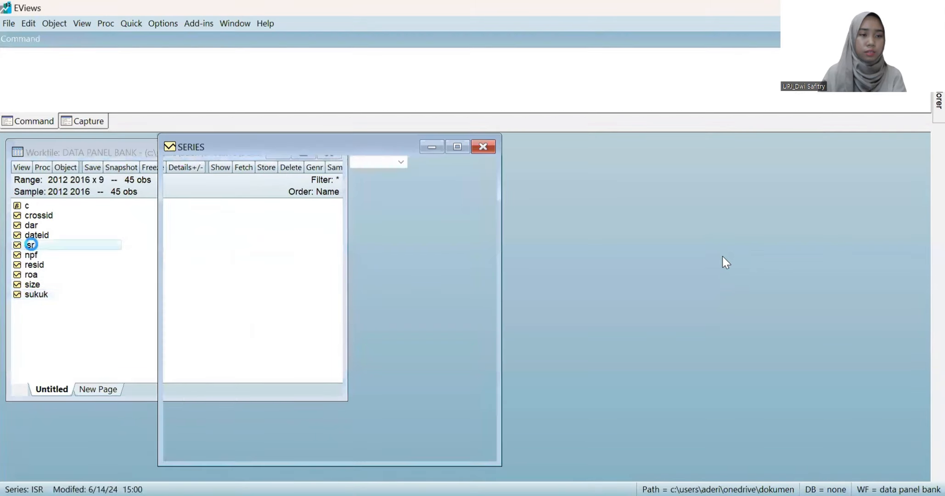
left_click(220, 207)
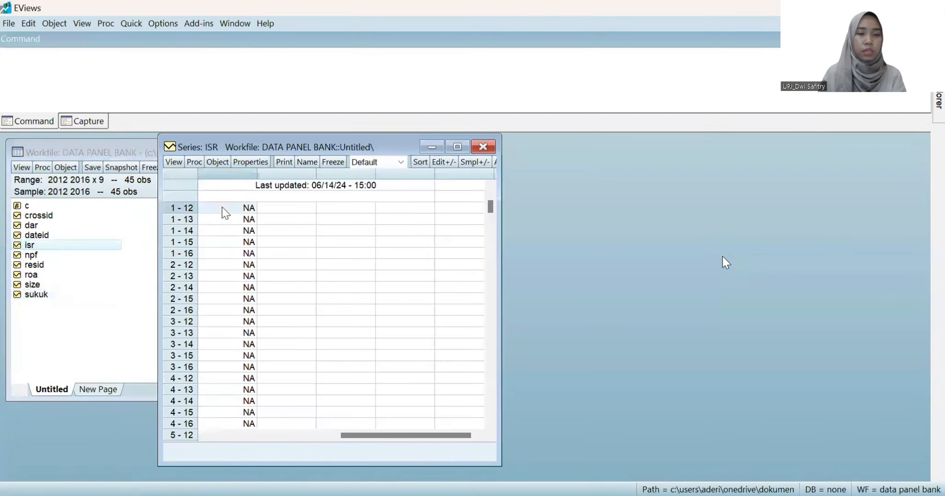
left_click(444, 162)
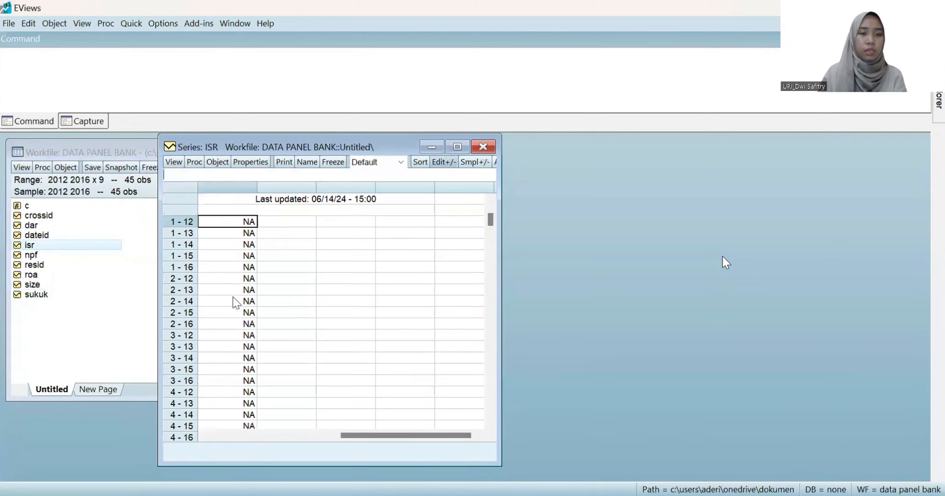
key("ctrl+v")
left_click(482, 147)
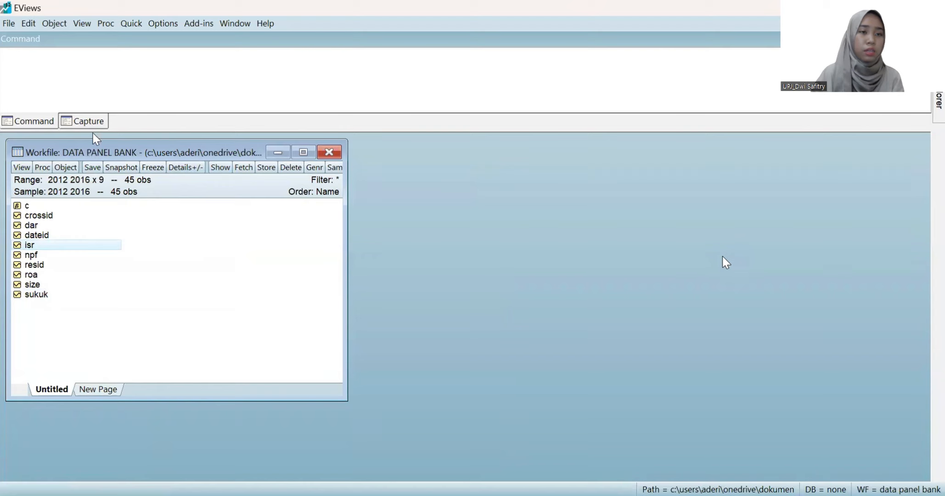
Step: Specify a least squares equation estimation as isr c size roa npf dar sukuk for the sample 2012 2016
left_click(131, 23)
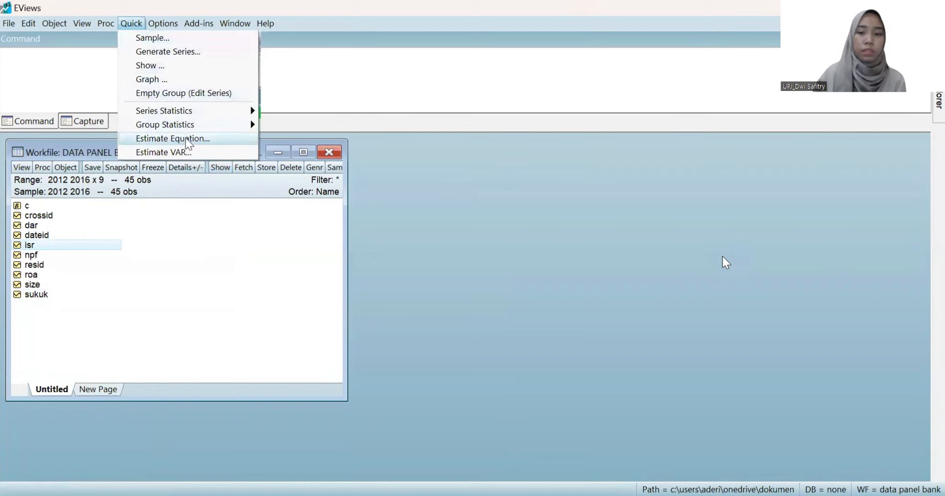
left_click(186, 138)
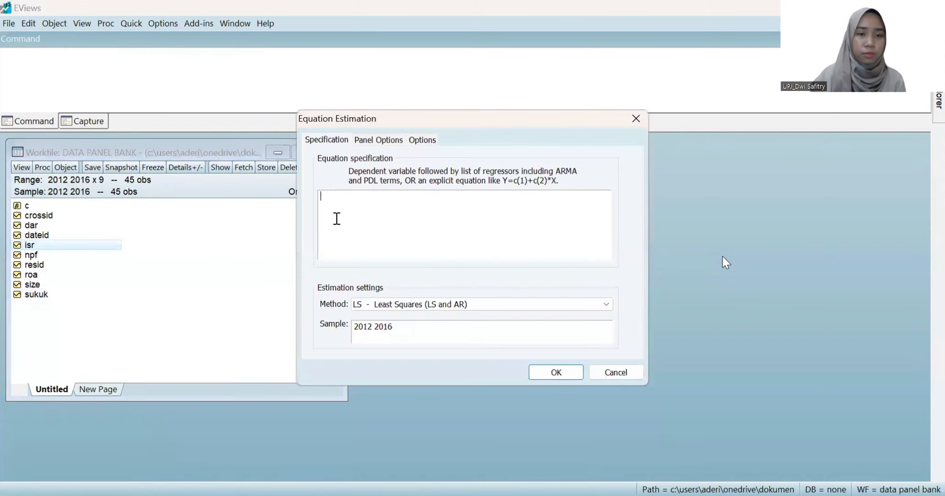
type("isr c")
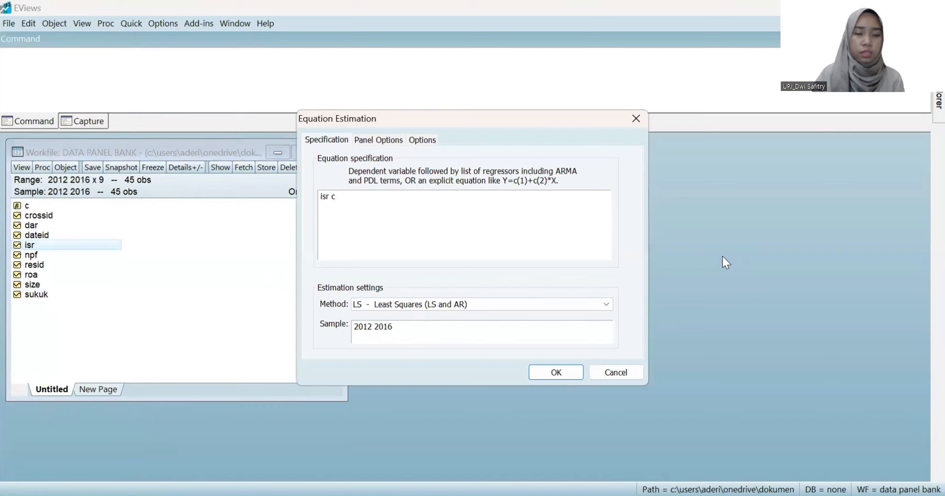
type(" si")
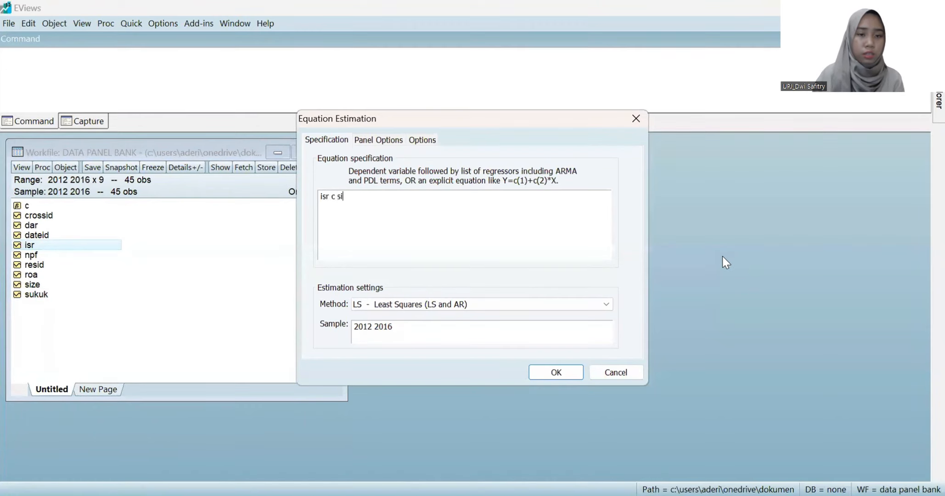
type("ze roa npf dar skuk")
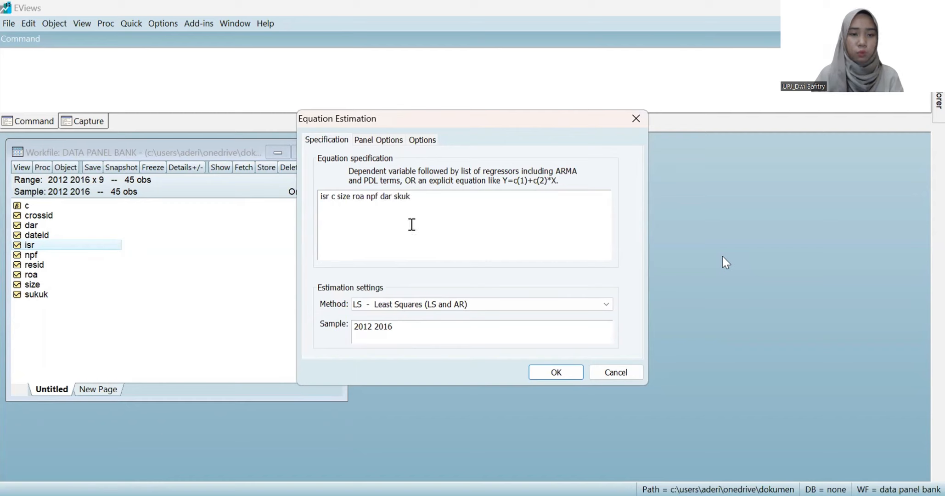
key("BackSpace")
key("BackSpace")
key("BackSpace")
key("BackSpace")
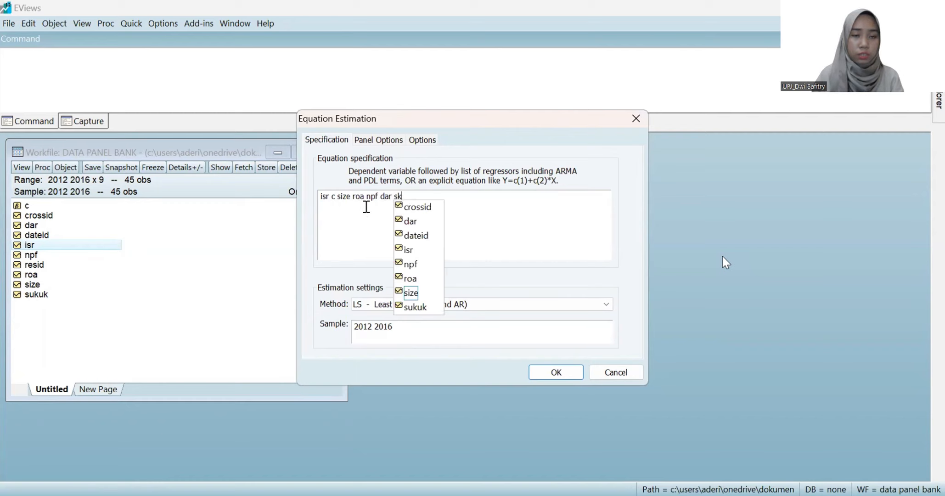
type("sukuk")
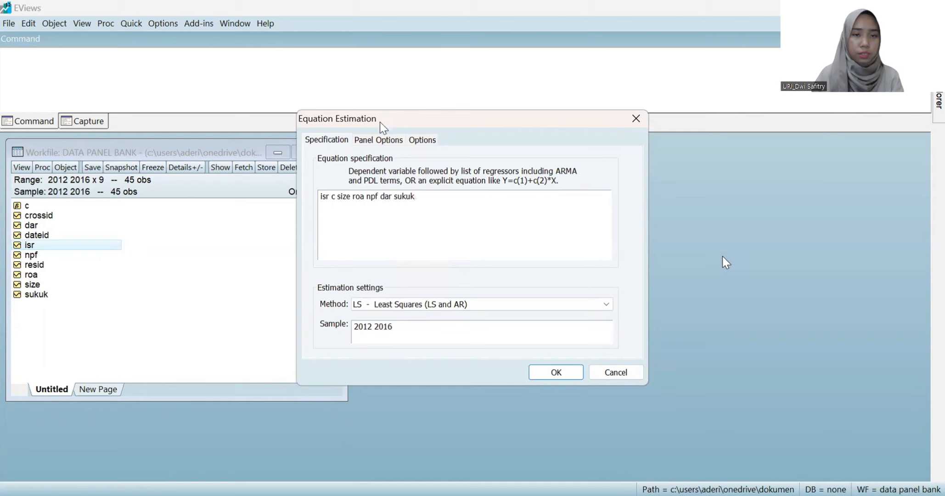
Step: Re-estimate the isr equation as a common effect model with cross-section and period effects both set to None
left_click(348, 162)
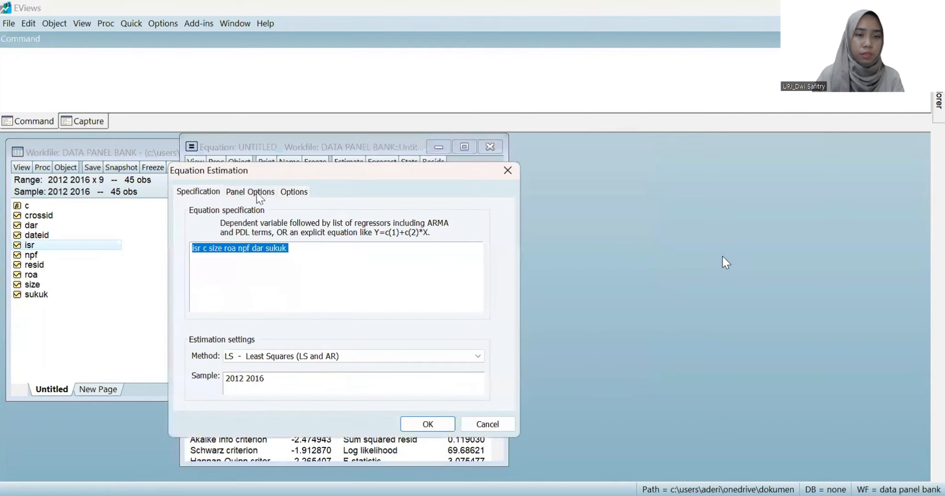
left_click(252, 191)
left_click(306, 230)
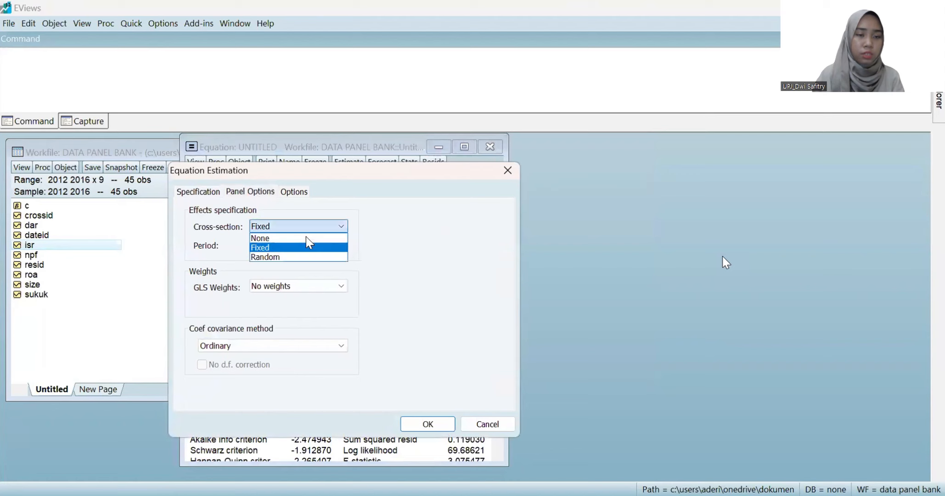
left_click(451, 420)
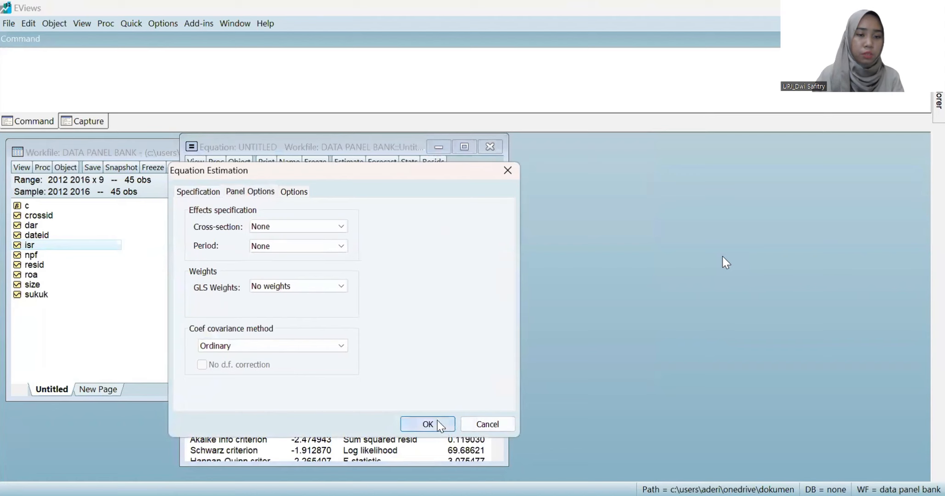
left_click(438, 420)
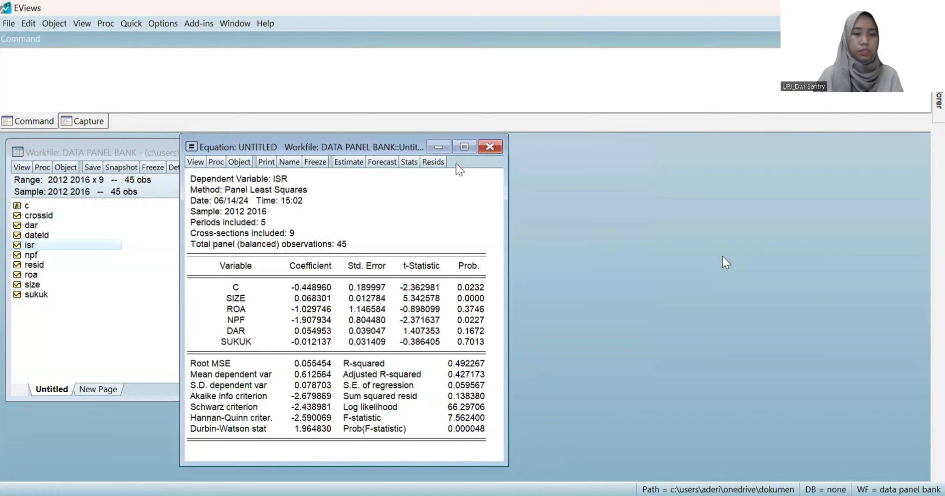
Step: Read the Uji Chow explanation with its H0 and Ha criteria in the Probabilitas.pdf browser document, and return to EViews
key("alt+Tab")
scroll(377, 282, "down", 1)
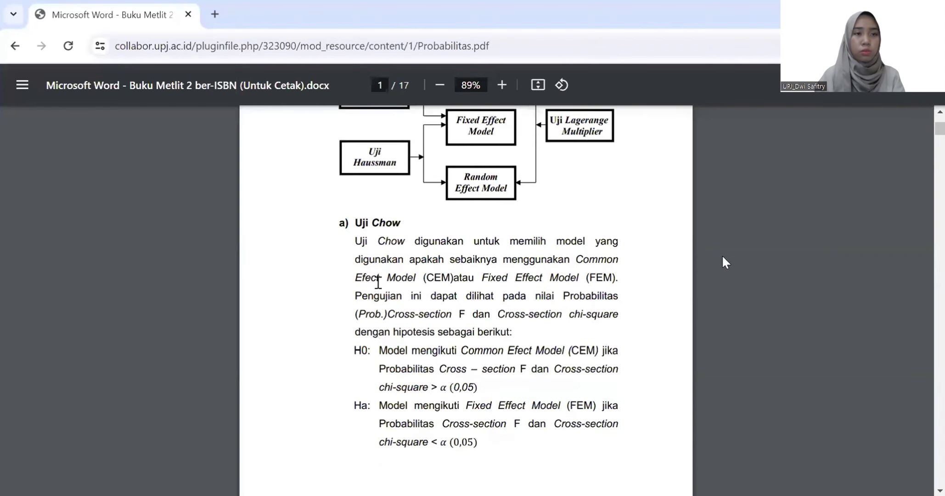
left_click_drag(355, 241, 627, 280)
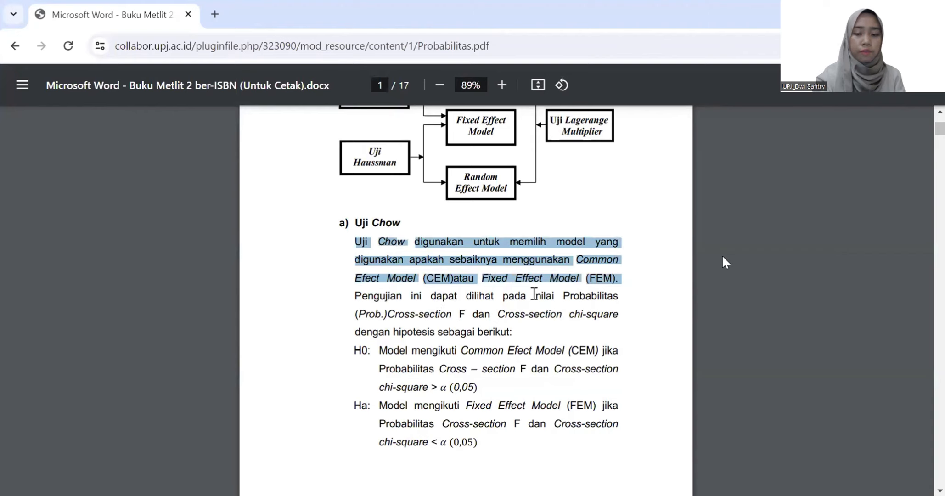
left_click_drag(536, 298, 433, 332)
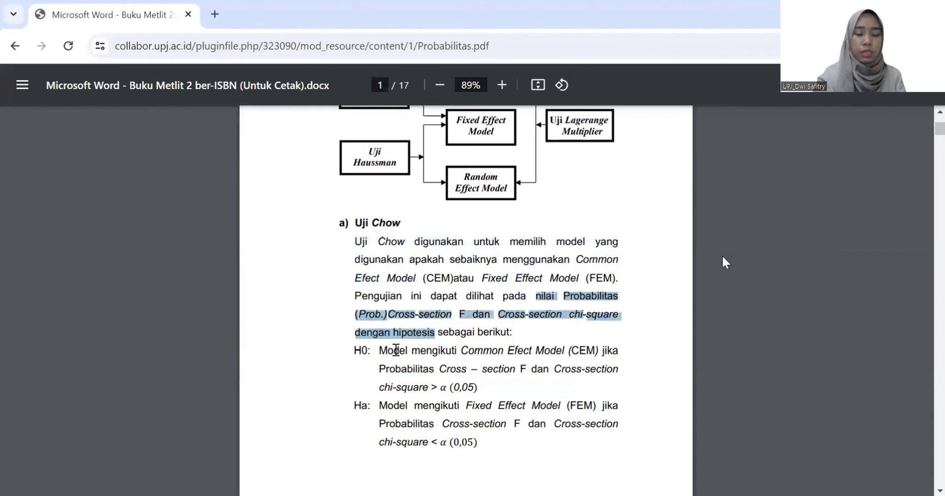
left_click_drag(380, 351, 487, 388)
left_click_drag(380, 404, 481, 447)
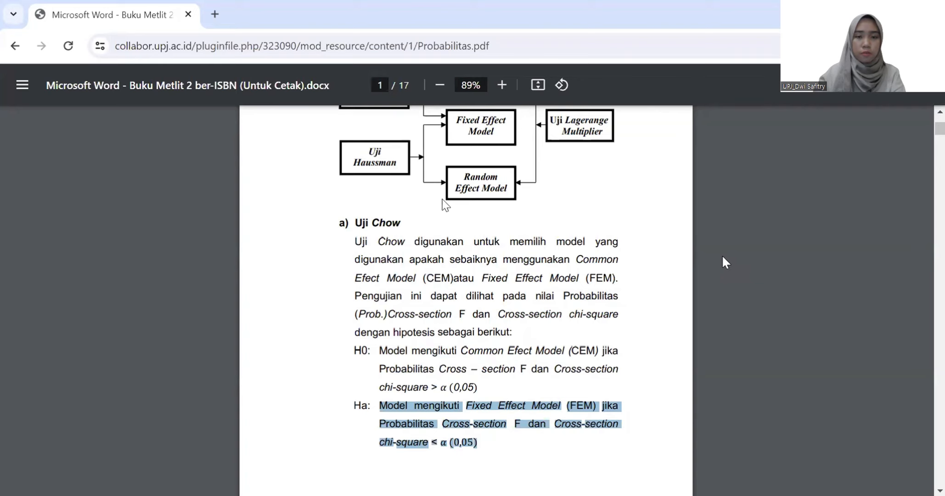
scroll(442, 200, "up", 1)
key("alt+Tab")
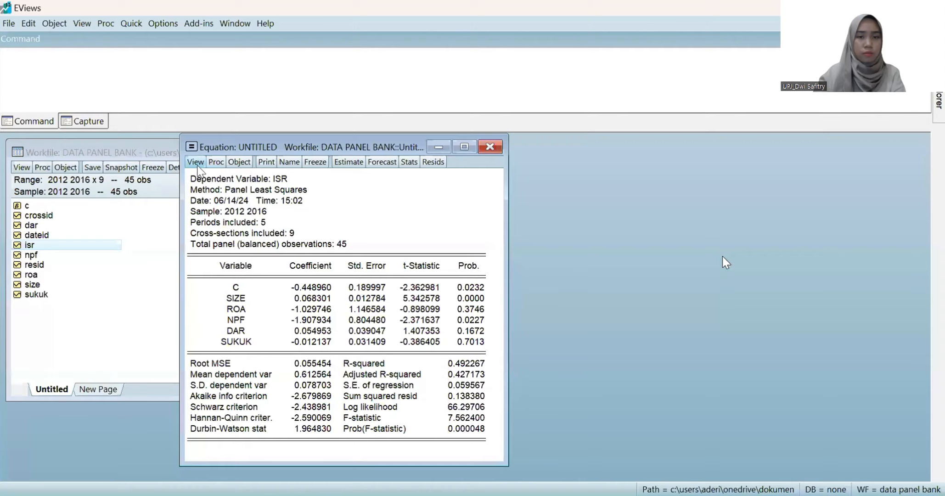
Step: Re-estimate the isr equation with Fixed cross-section effects and no period effects
left_click(347, 162)
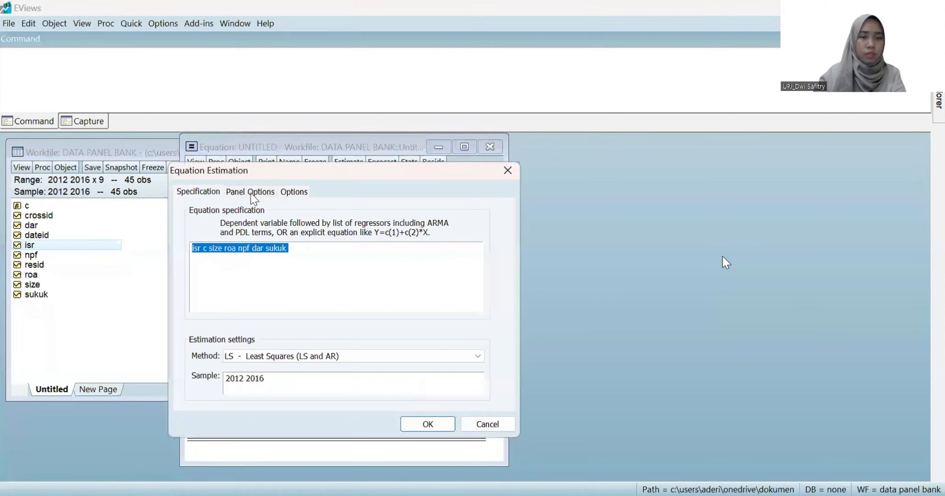
left_click(250, 191)
left_click(278, 224)
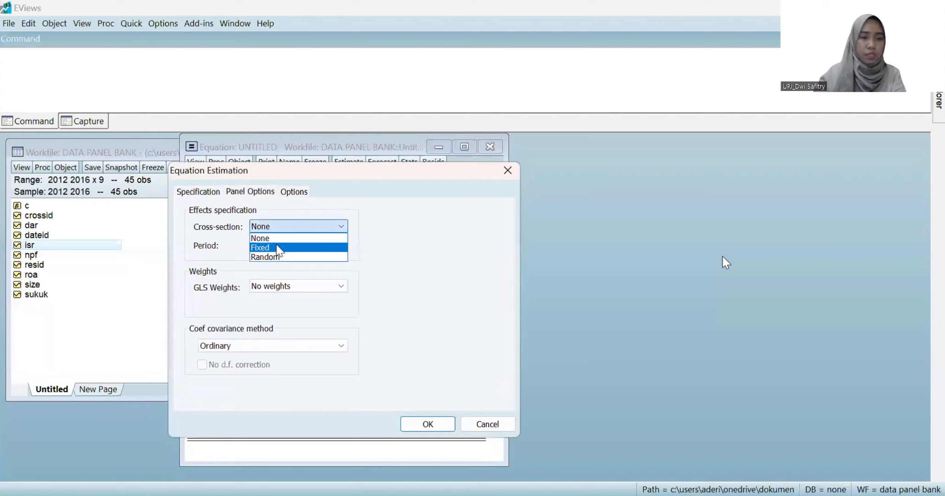
left_click(278, 248)
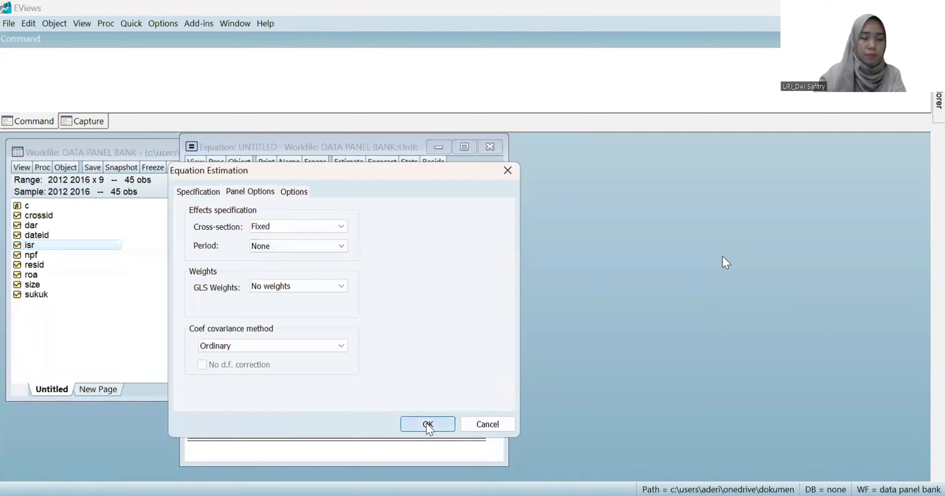
left_click(428, 425)
Step: Run the Redundant Fixed Effects - Likelihood Ratio test on the fixed effects equation
left_click(195, 162)
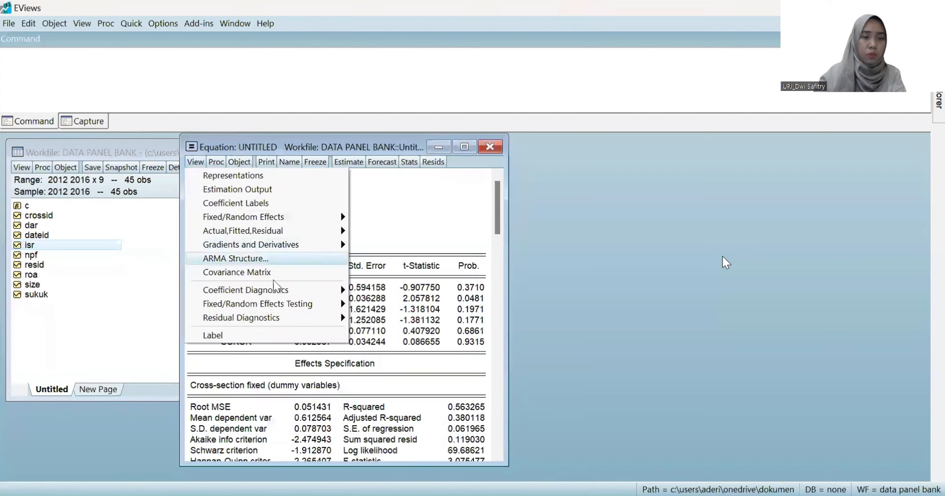
mouse_move(264, 304)
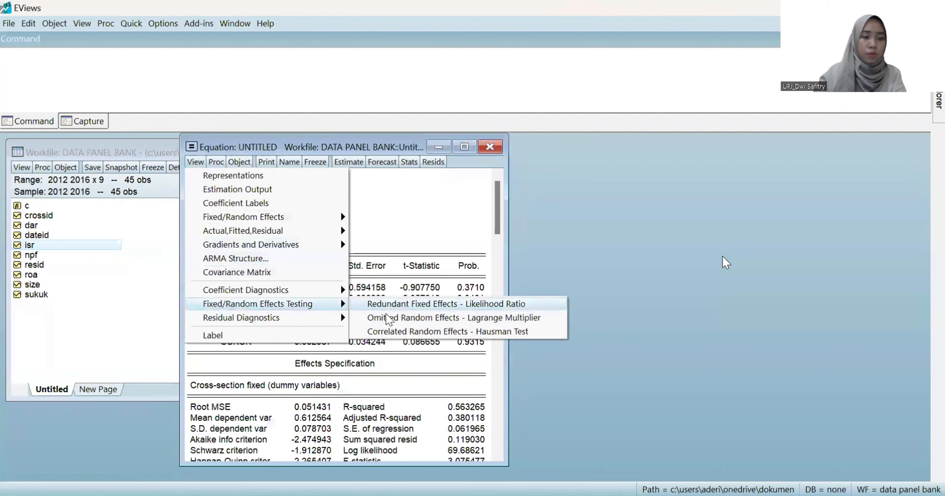
left_click(409, 304)
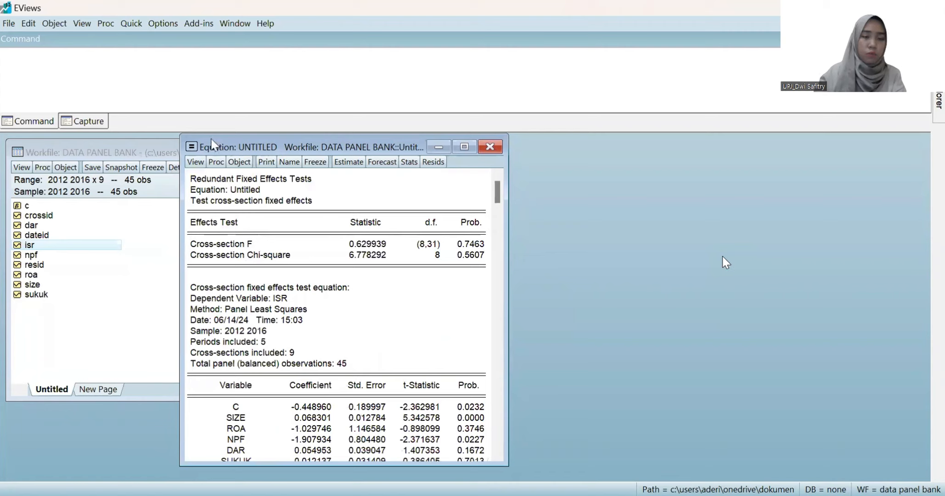
Step: Copy the Redundant Fixed Effects Tests heading and effects test table as text, with numbers as displayed
left_click_drag(190, 177, 480, 267)
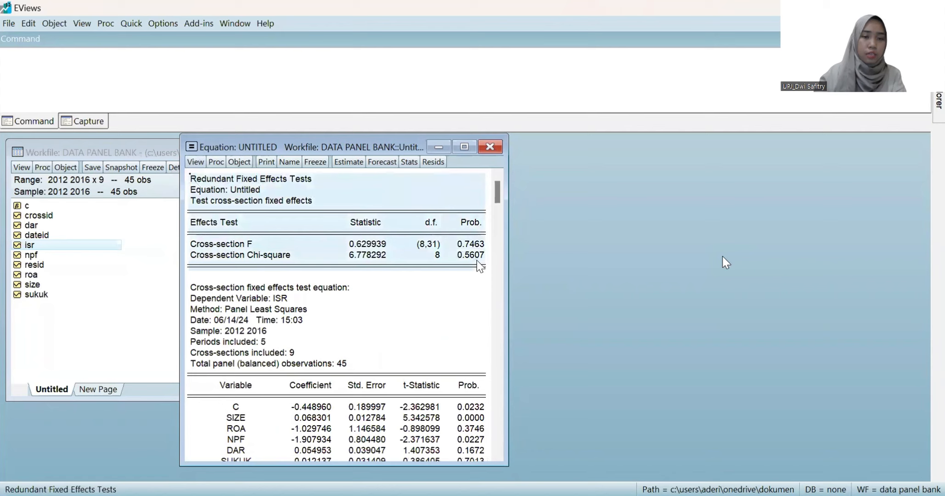
key("ctrl+c")
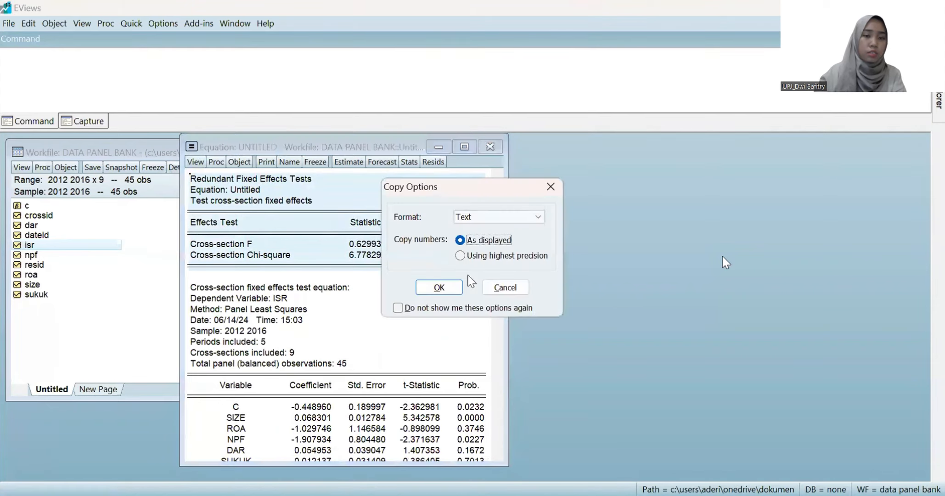
left_click(439, 287)
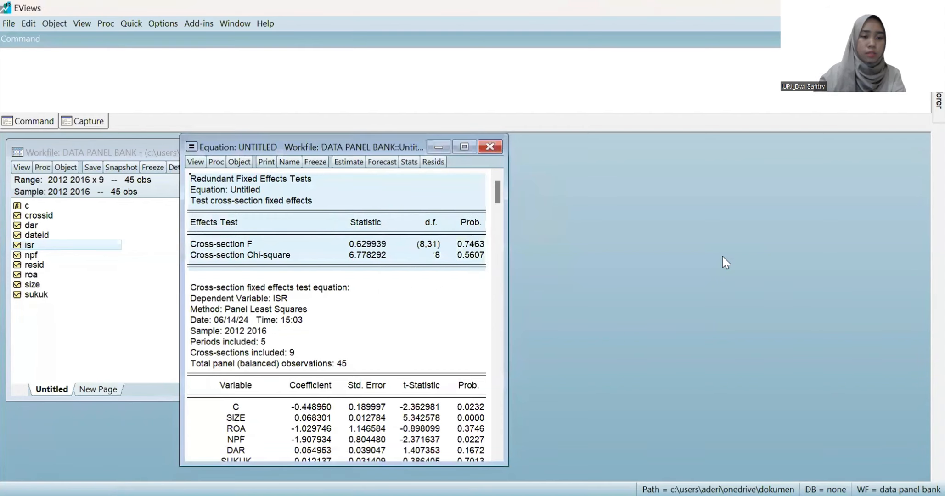
Step: Switch to a blank Word document, paste the copied test table, and color its two Prob. values green
key("alt+Tab")
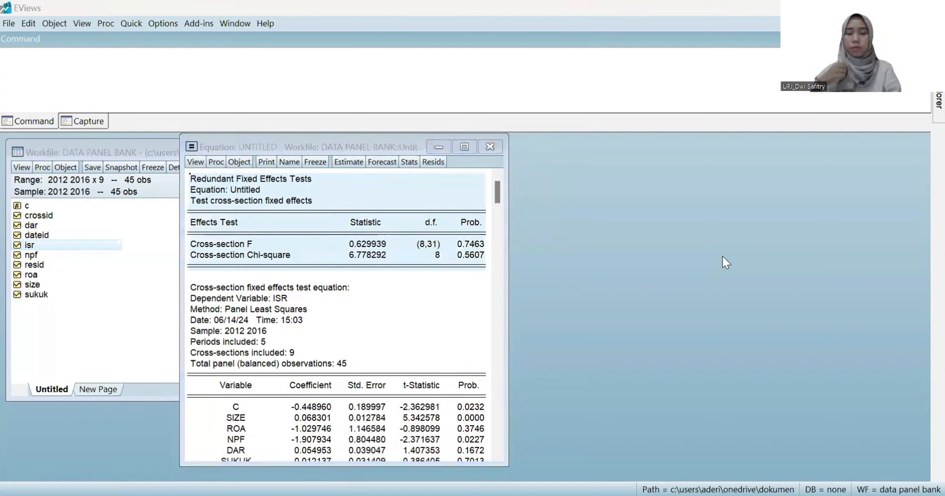
key("alt+Tab")
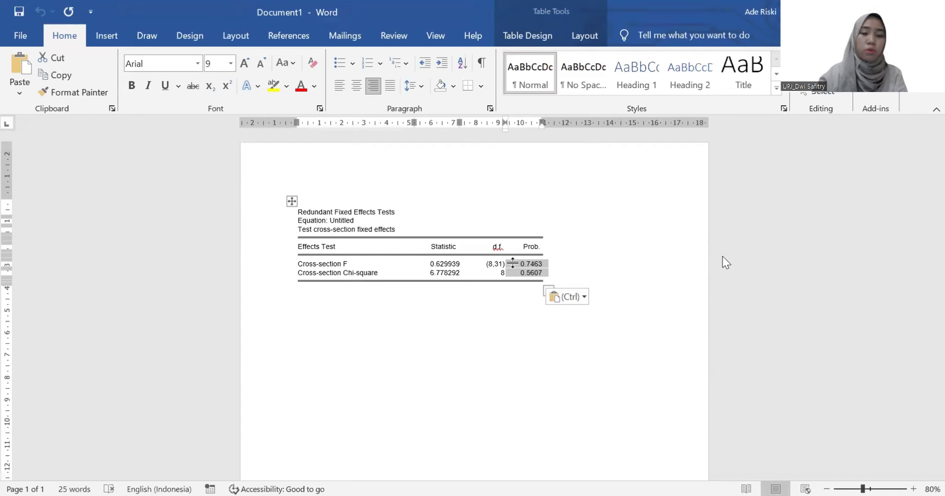
left_click(315, 86)
left_click(417, 172)
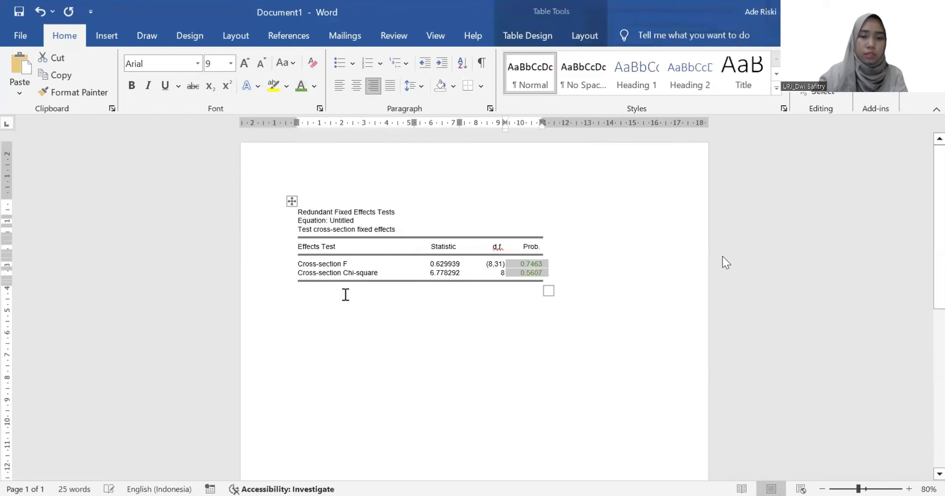
Step: Write the conclusion "Diketahui nilainya lebih dari 0,05 maka CEM" below the pasted table
left_click(346, 294)
type("Di")
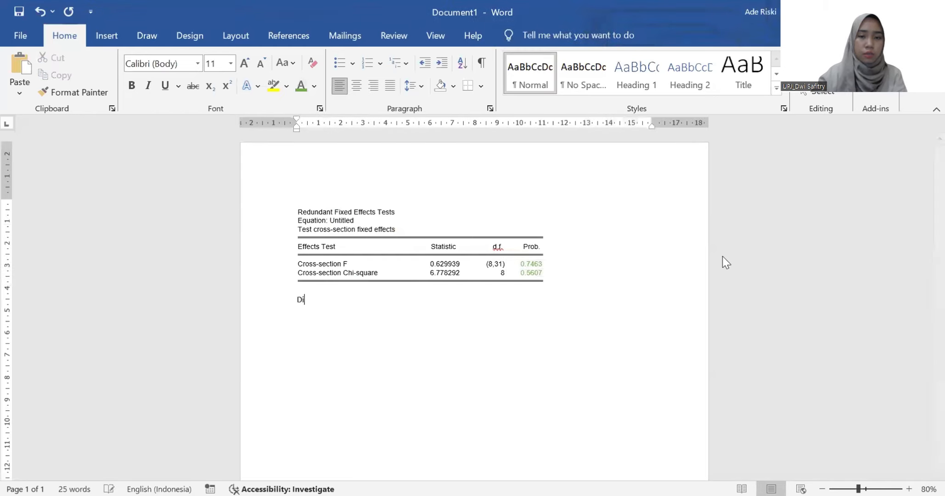
type("ketahui ni")
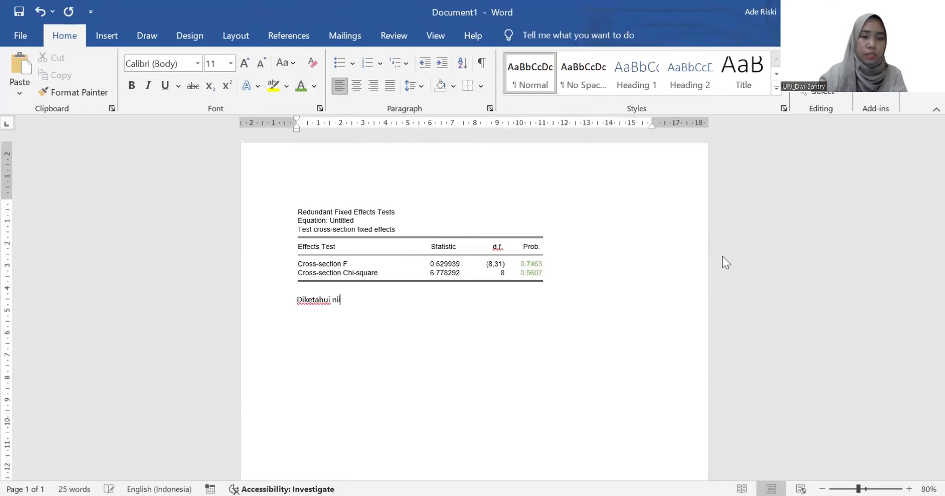
type("lainya leb")
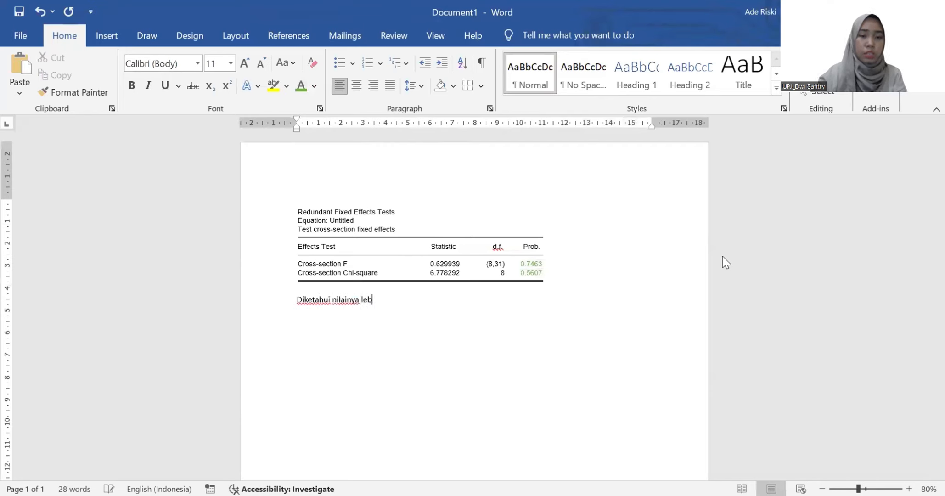
type("ih dari 0")
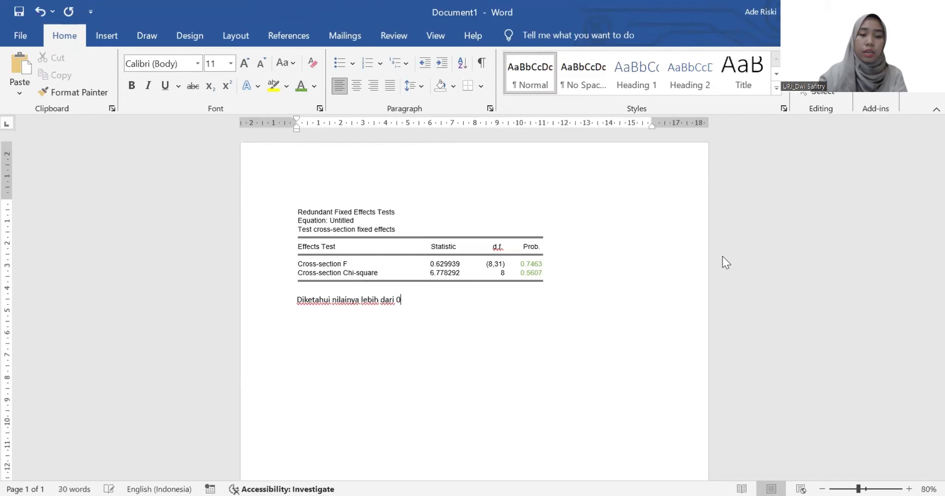
type(",05 maka ")
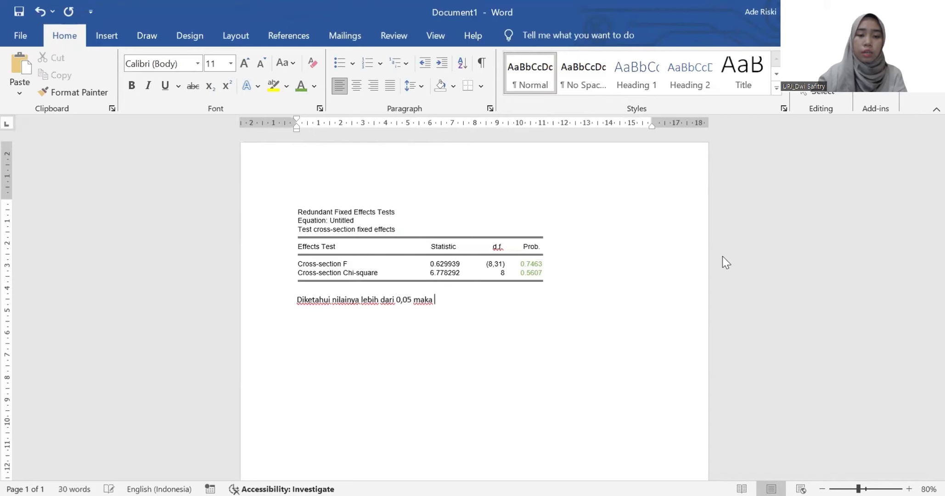
type("CEM")
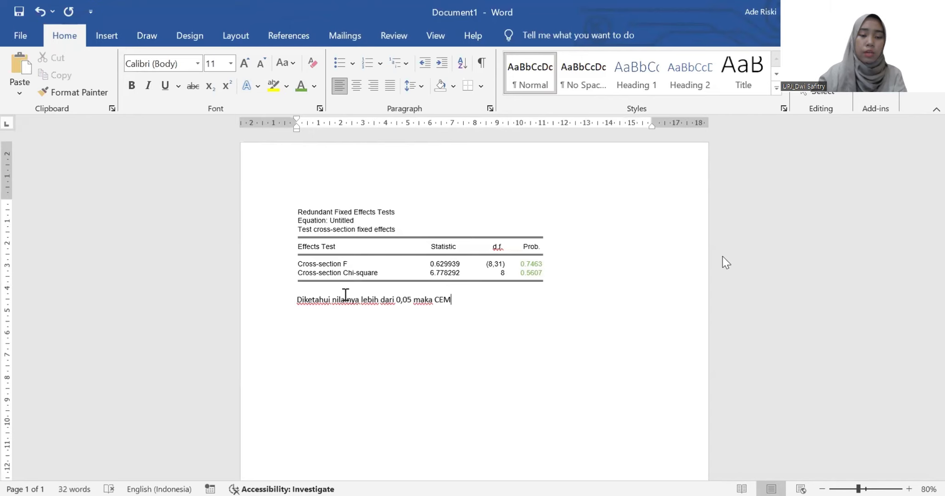
Step: Make the word CEM bold at the end of the conclusion sentence
key("shift+Left")
key("shift+Left")
key("shift+Left")
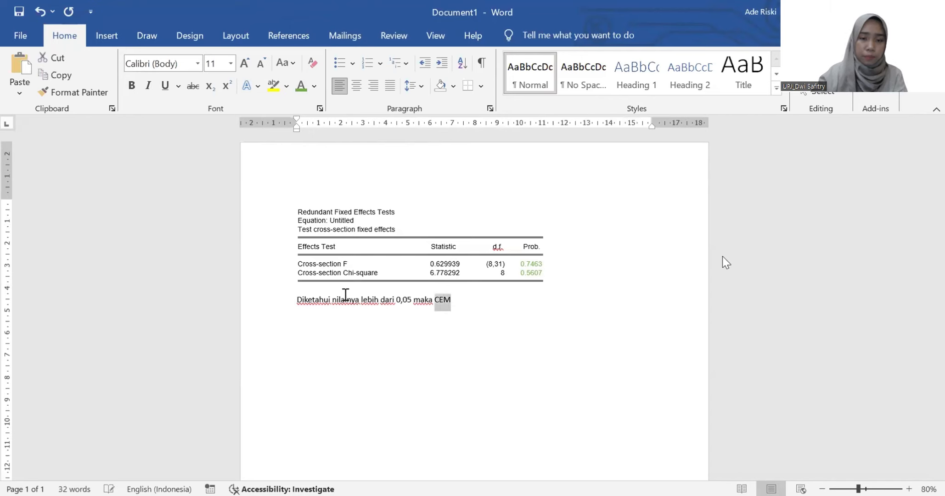
key("ctrl+b")
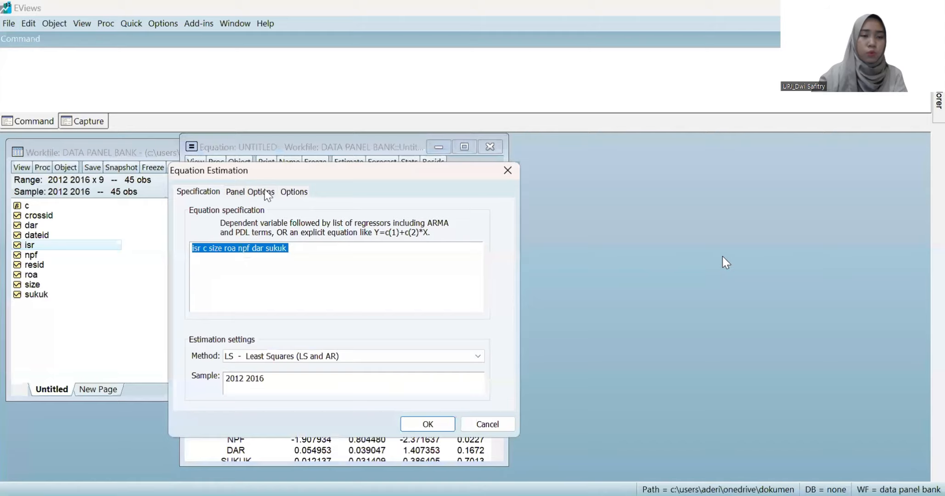
Step: Back in EViews, re-estimate the isr equation with Random cross-section effects and no period effects
left_click(268, 193)
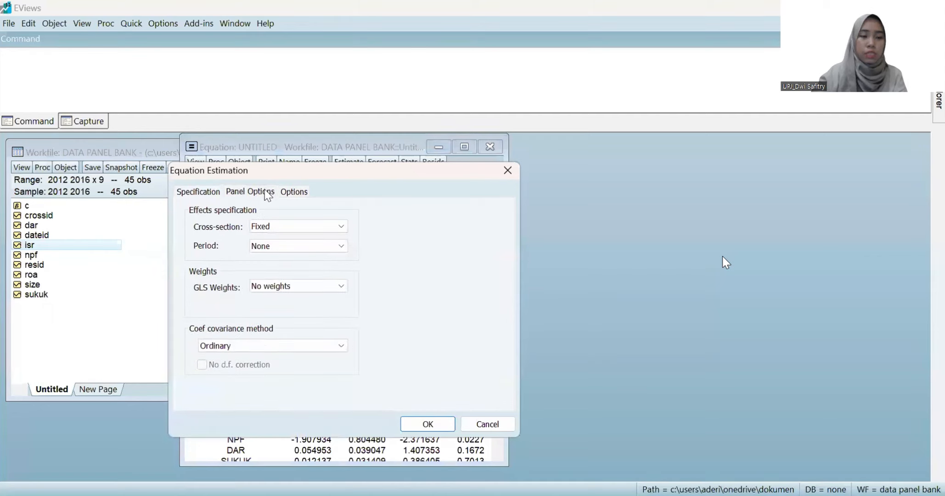
left_click(281, 227)
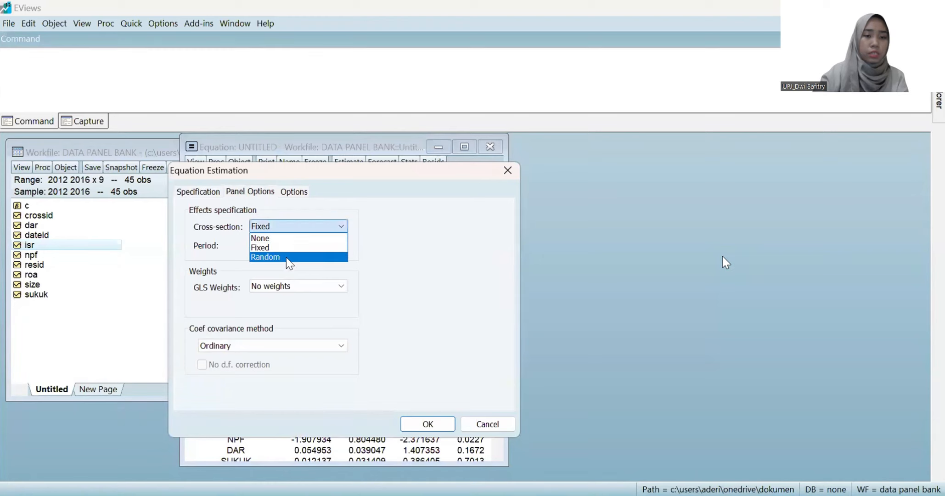
left_click(289, 258)
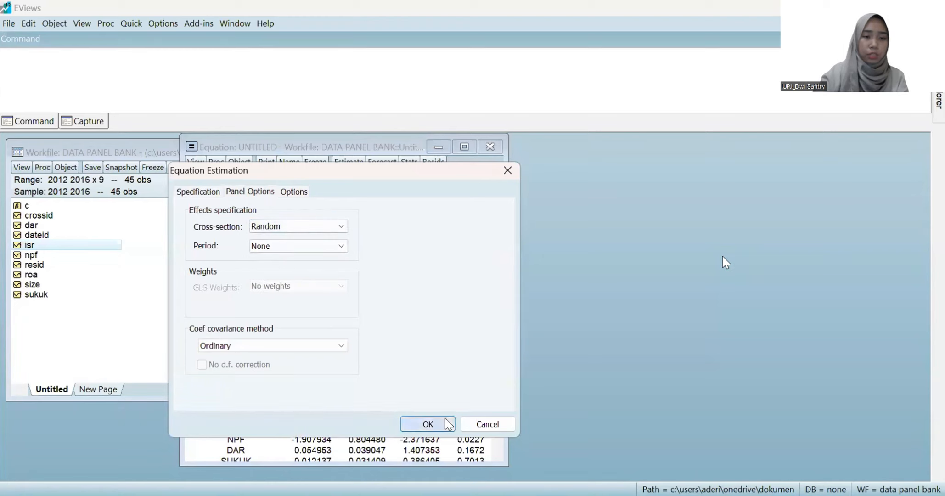
key("Return")
Step: Run the Correlated Random Effects - Hausman Test on the random effects equation
left_click(200, 160)
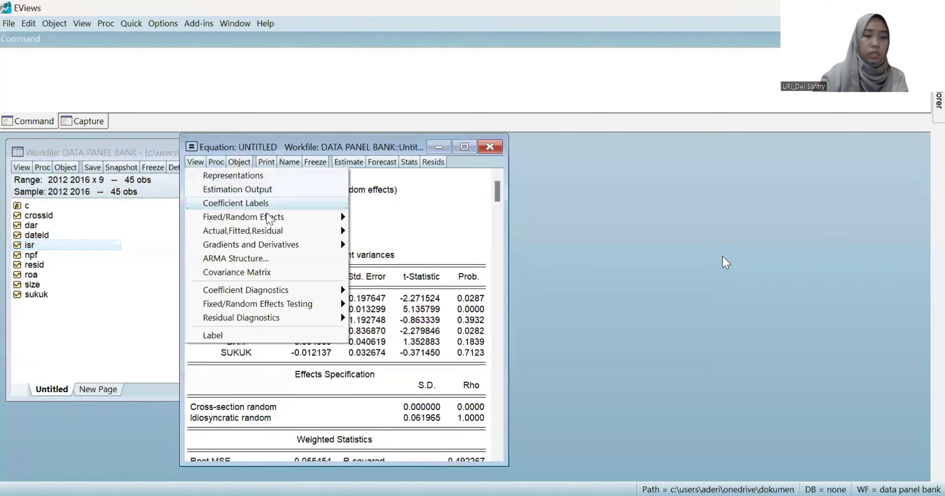
mouse_move(277, 310)
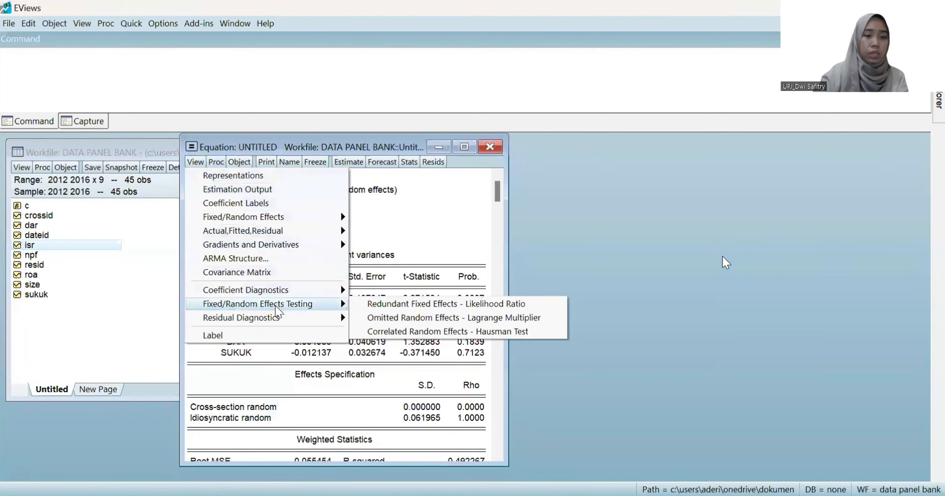
left_click(421, 334)
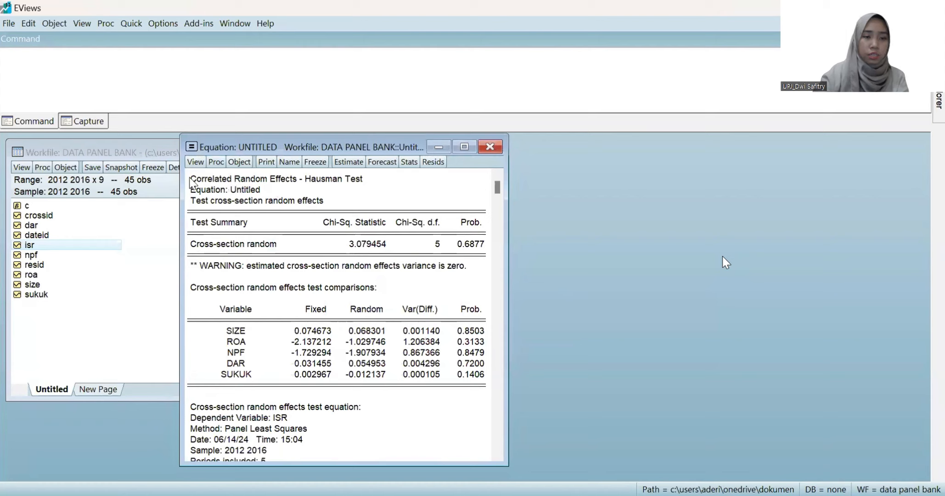
Step: Copy the Hausman test summary through the Cross-section random row as displayed and paste it into the Word document
left_click_drag(192, 184, 489, 257)
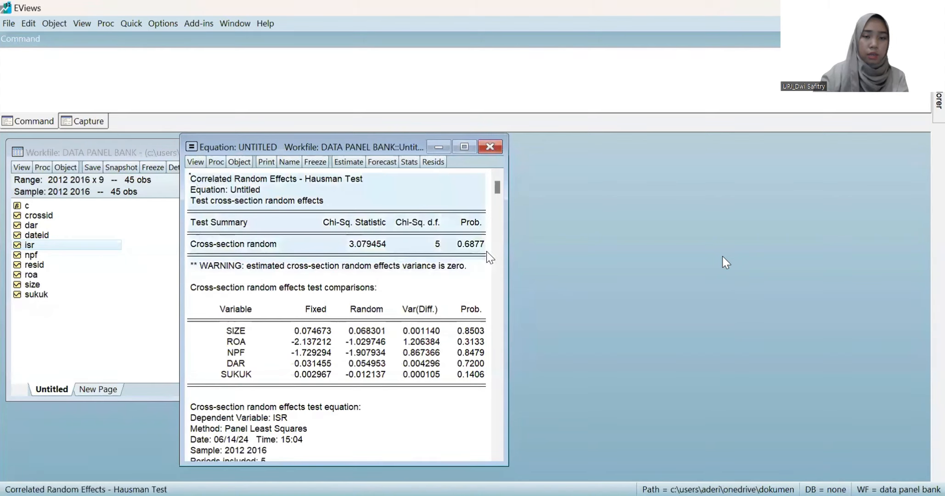
key("ctrl+c")
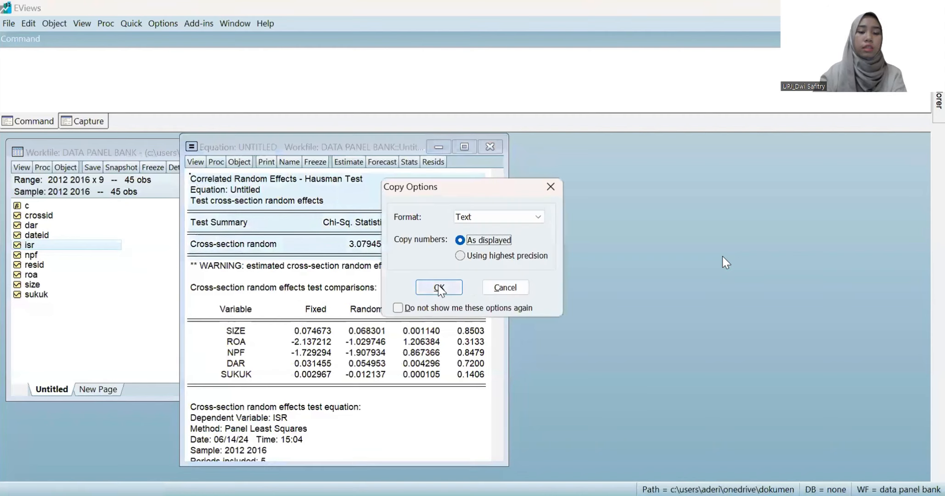
left_click(439, 287)
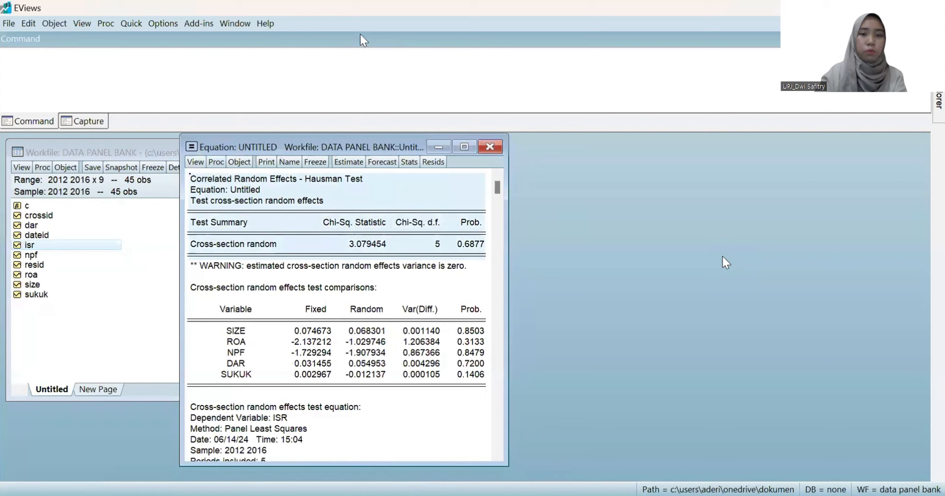
key("alt+Tab")
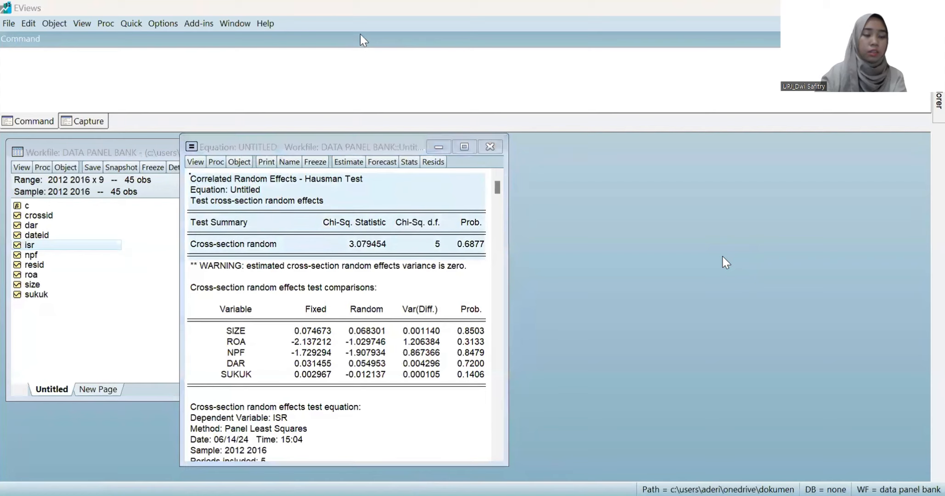
key("ctrl+v")
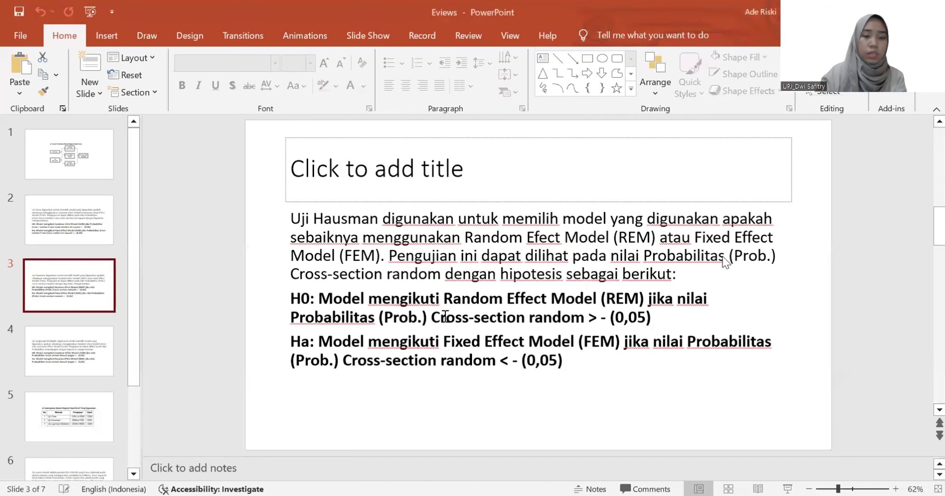
Step: Check the Hausman H0 criterion in the PowerPoint slides and write "diketahui nilainya lebih dari 0,05 maka REM" below the Hausman table in Word
left_click_drag(431, 317, 491, 315)
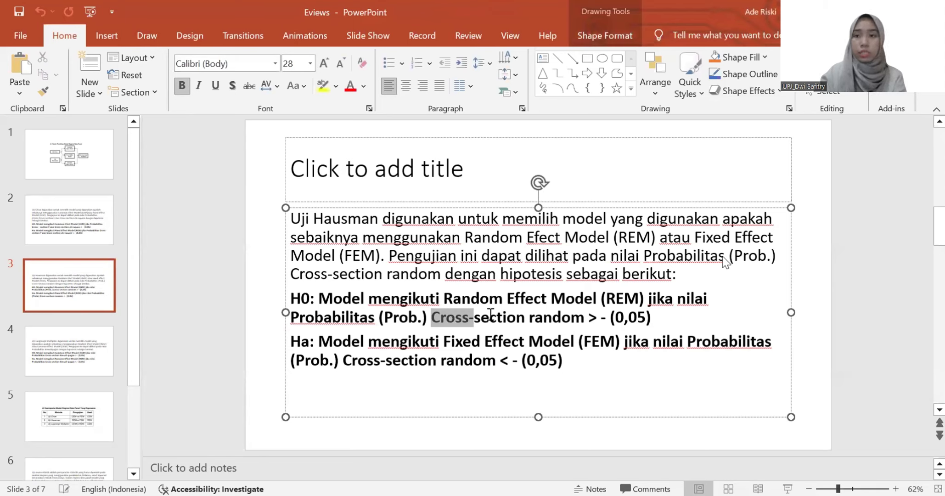
left_click_drag(490, 314, 664, 317)
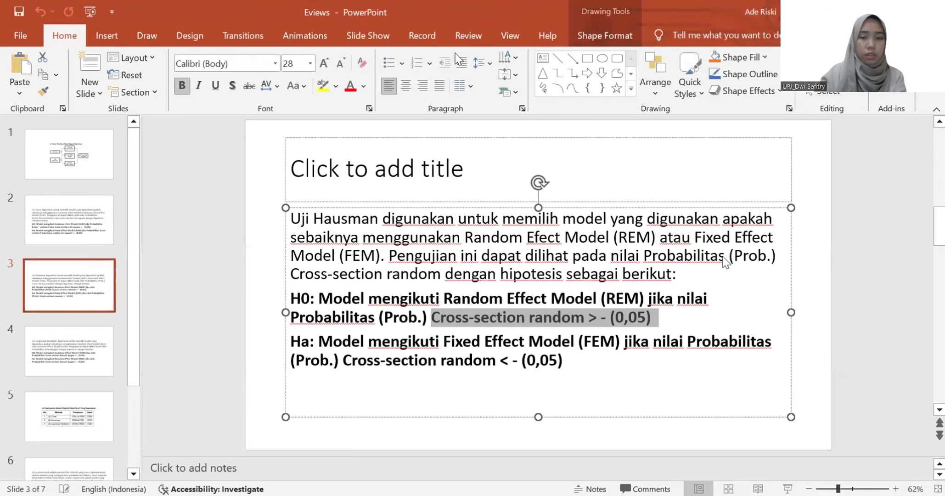
key("alt+Tab")
type("diketahui nilainya l")
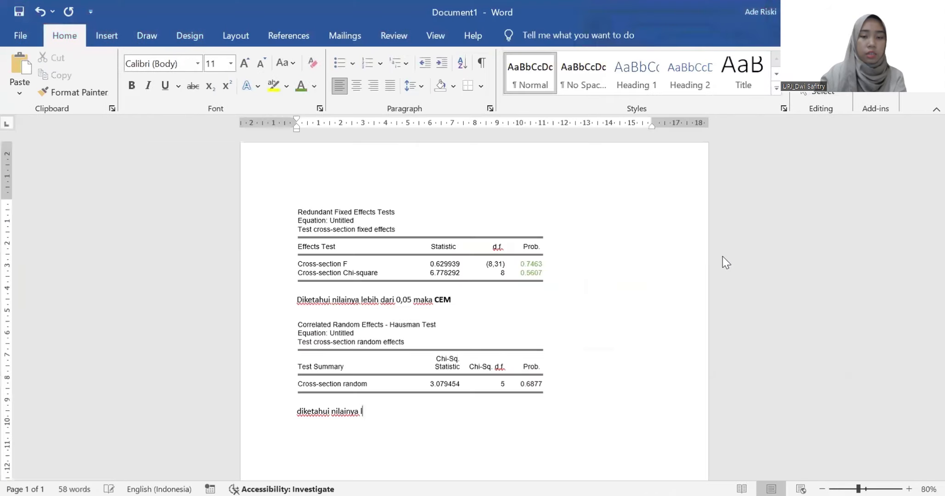
type("ebih dari")
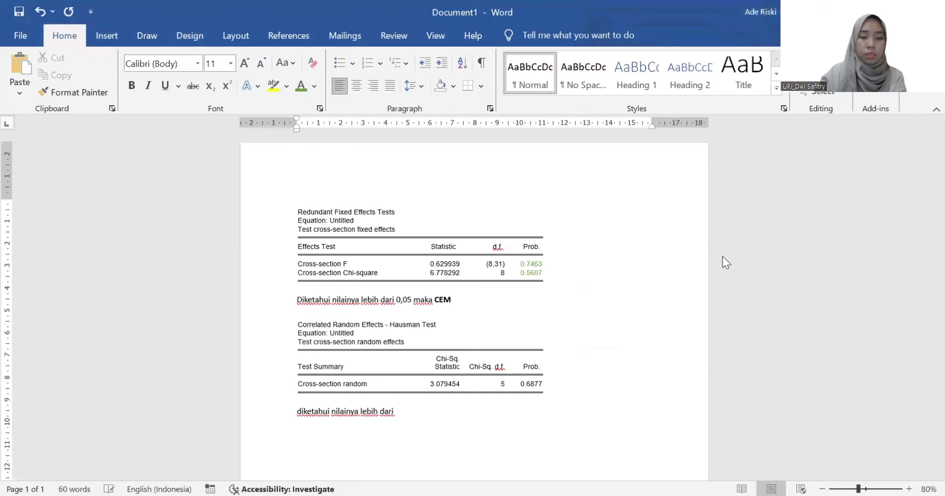
type(" 0,05 maka R")
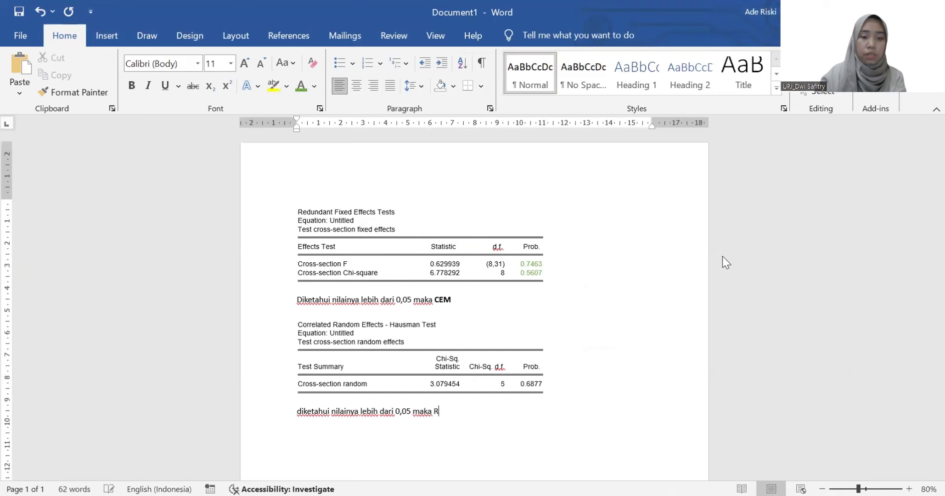
type("EM")
Step: Make the word REM bold at the end of the Hausman conclusion
key("ctrl+shift+Left")
key("ctrl+b")
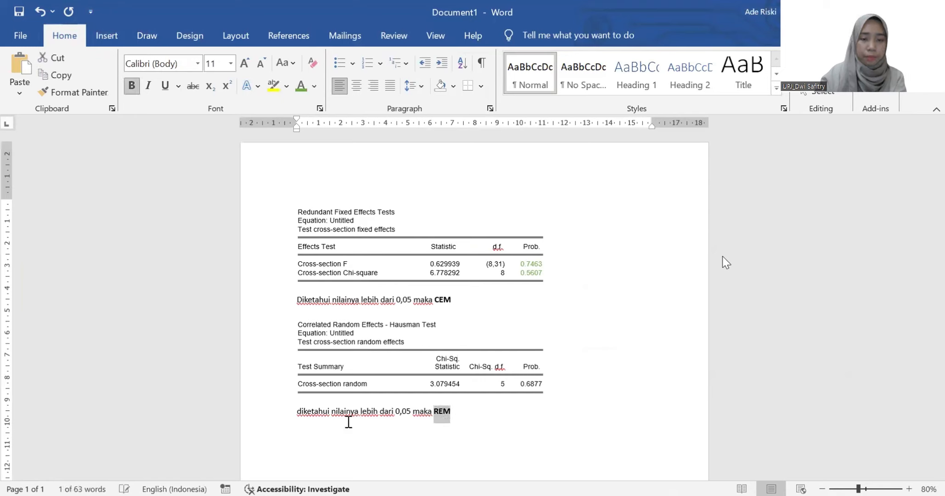
key("Right")
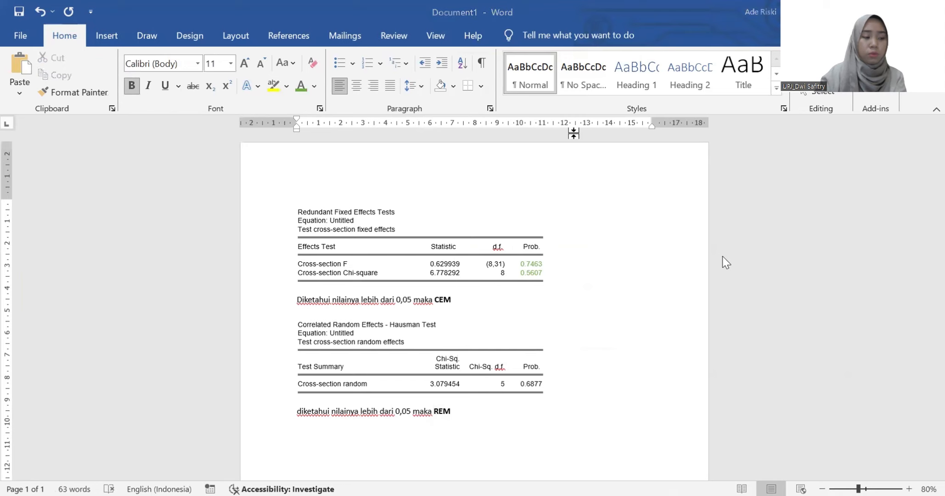
Step: Switch to EViews and re-estimate the isr equation with cross-section effects set to None
key("alt+Tab")
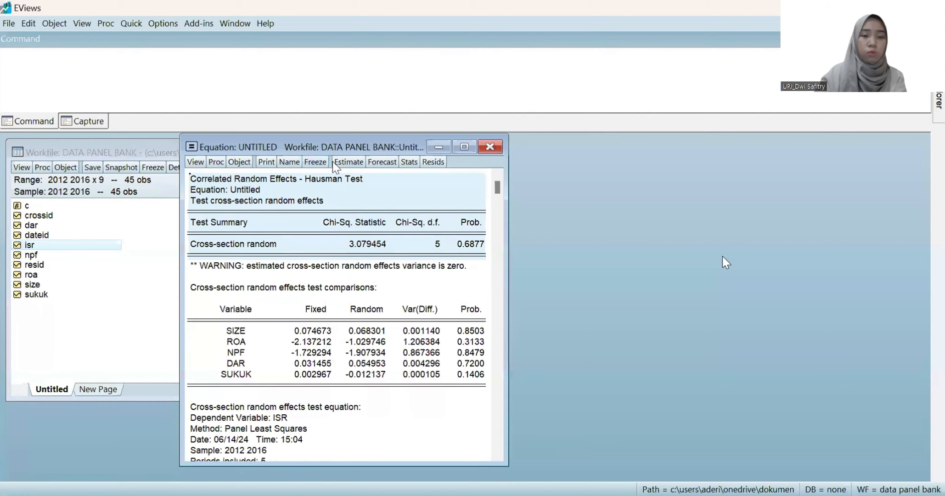
left_click(255, 191)
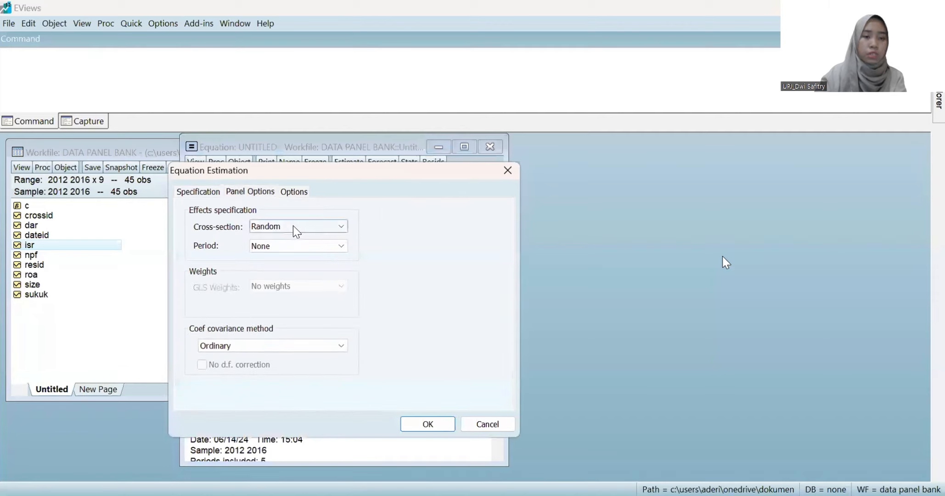
left_click(295, 221)
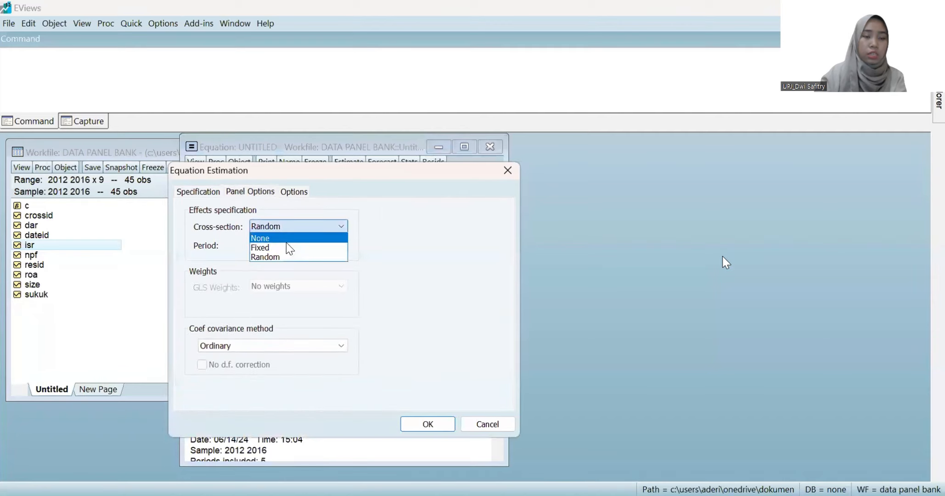
left_click(276, 238)
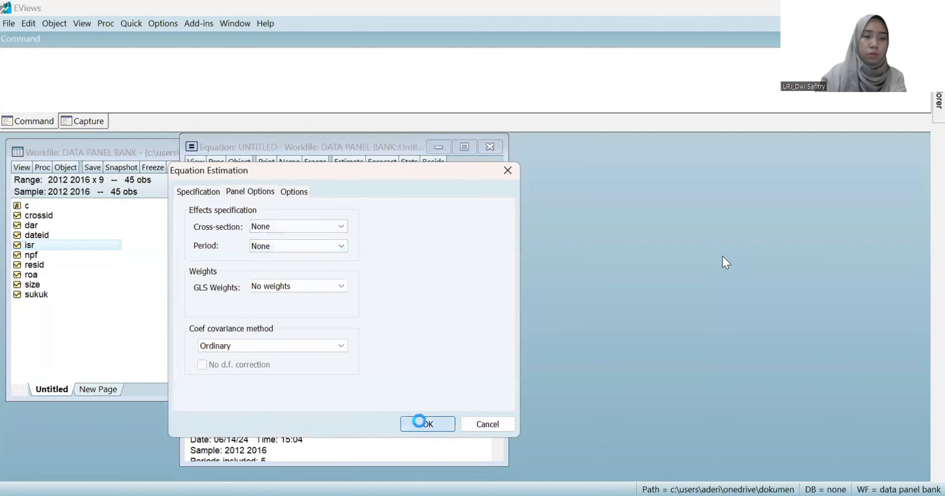
key("Return")
Step: Run the Lagrange Multiplier tests for random effects on the pooled equation
left_click(195, 162)
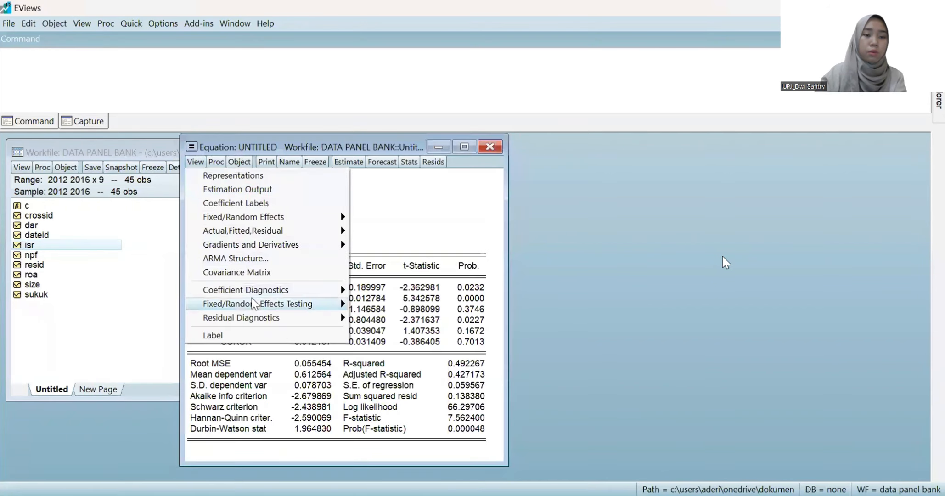
mouse_move(259, 312)
left_click(389, 319)
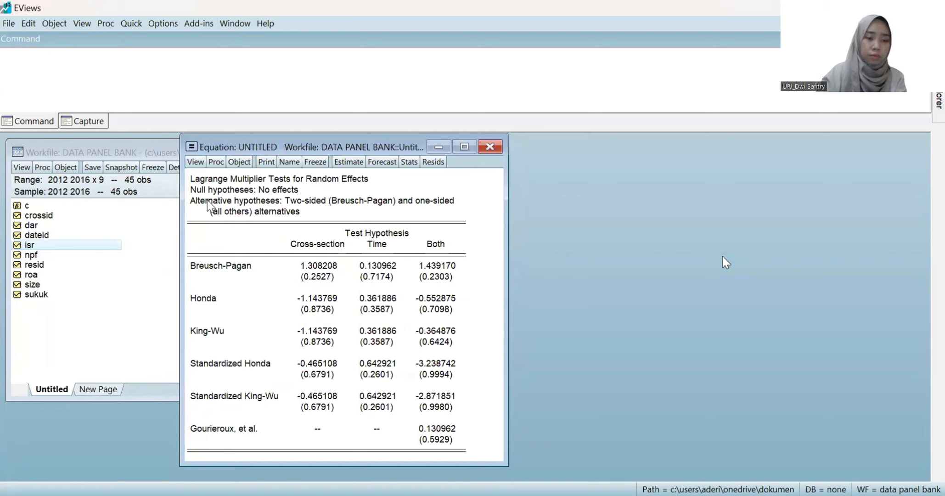
Step: Copy the Lagrange Multiplier results through the Breusch-Pagan rows as displayed and paste them into the Word document
left_click_drag(189, 176, 458, 280)
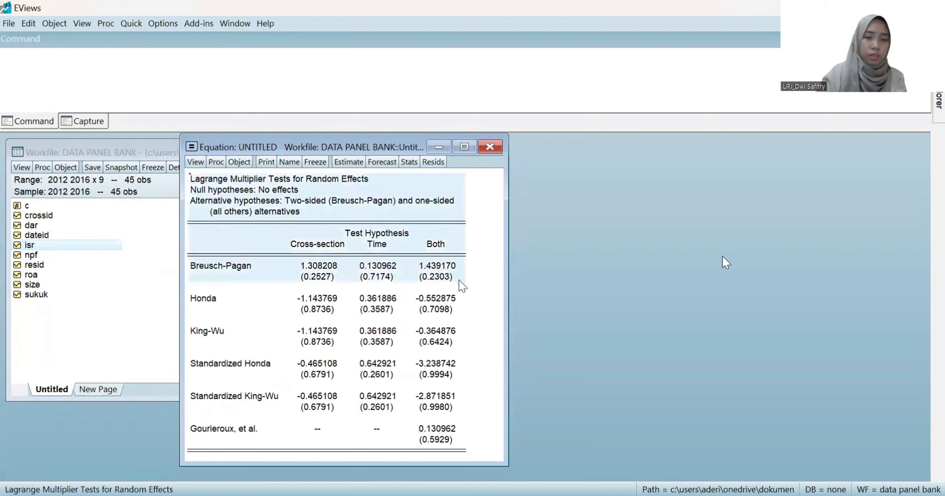
key("ctrl+c")
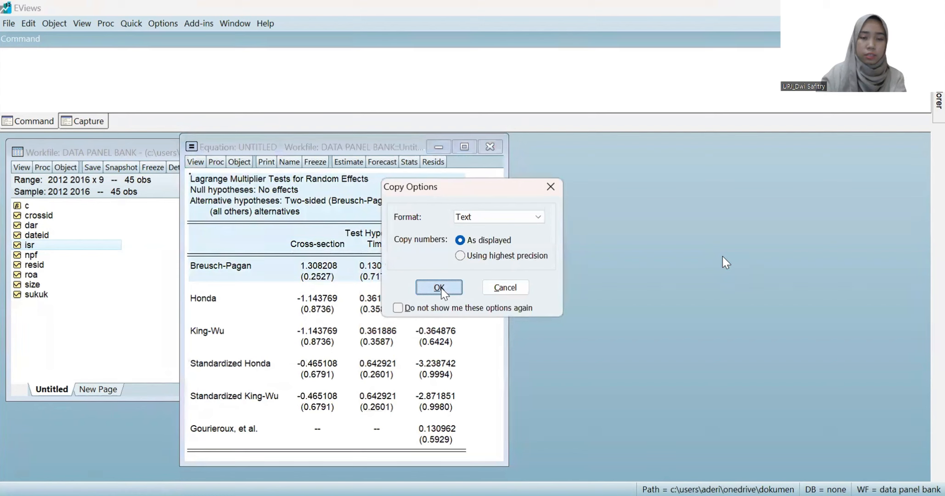
left_click(439, 288)
key("alt+Tab")
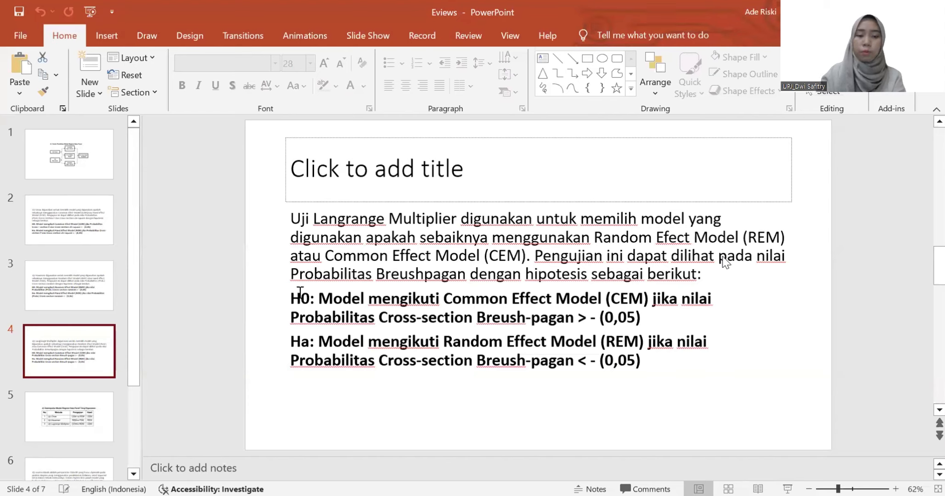
Step: Check the Lagrange Multiplier H0 on the PowerPoint slide and write "Diketahui nilainya lebih dari 0,05 maka CEM" below the Breusch-Pagan results in Word
left_click_drag(293, 296, 657, 319)
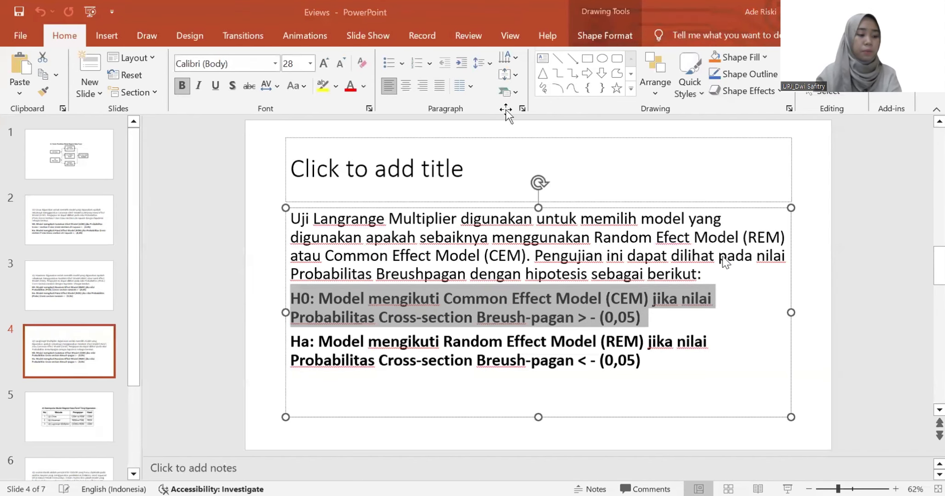
key("alt+Tab")
type("D")
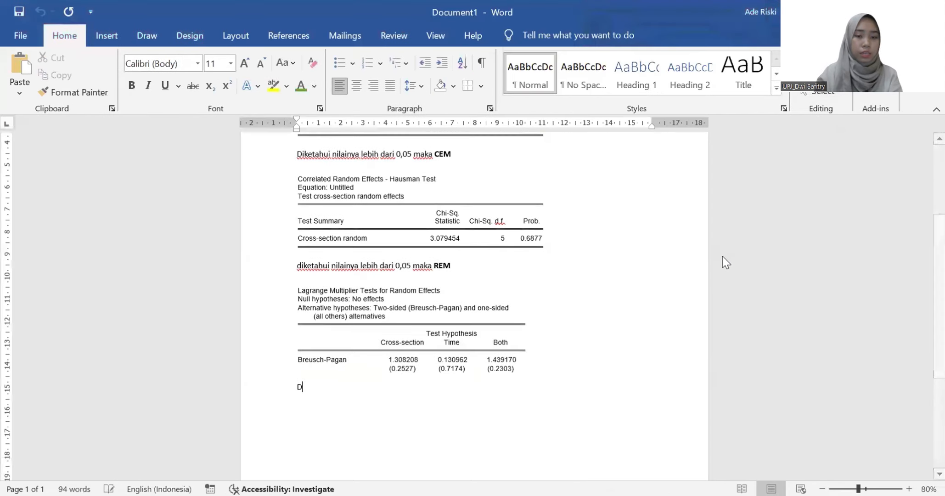
type("iketahui ")
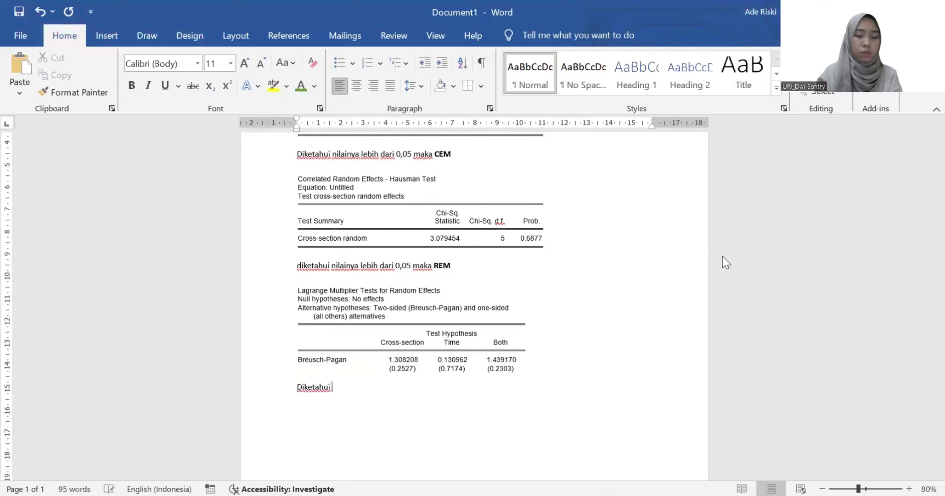
type("nilainya leb")
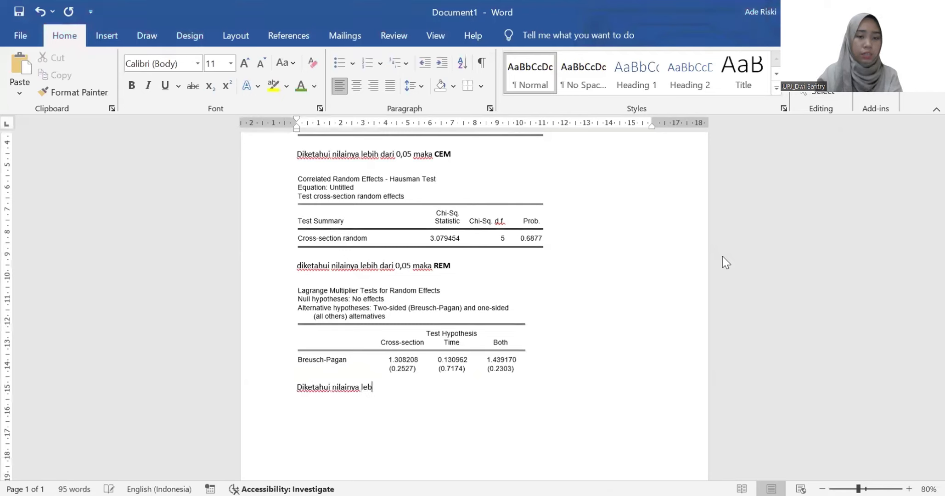
type("ih dari 0")
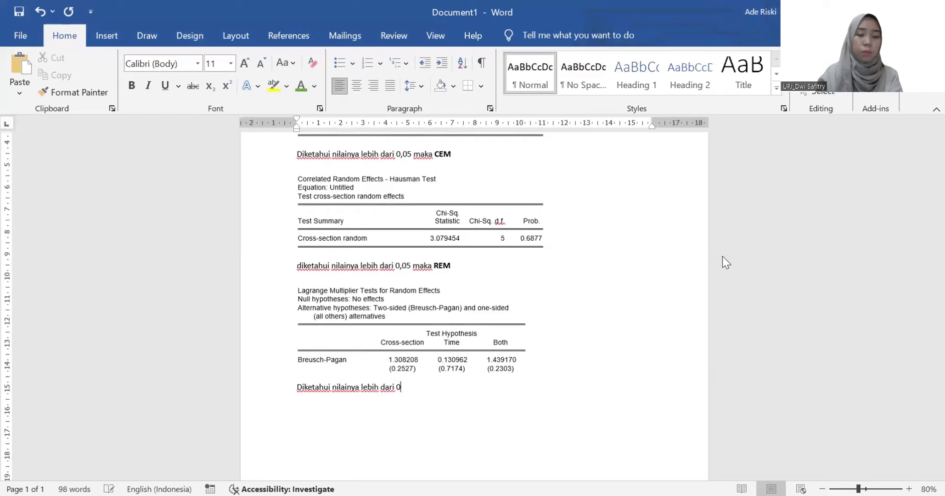
type(",05 maka")
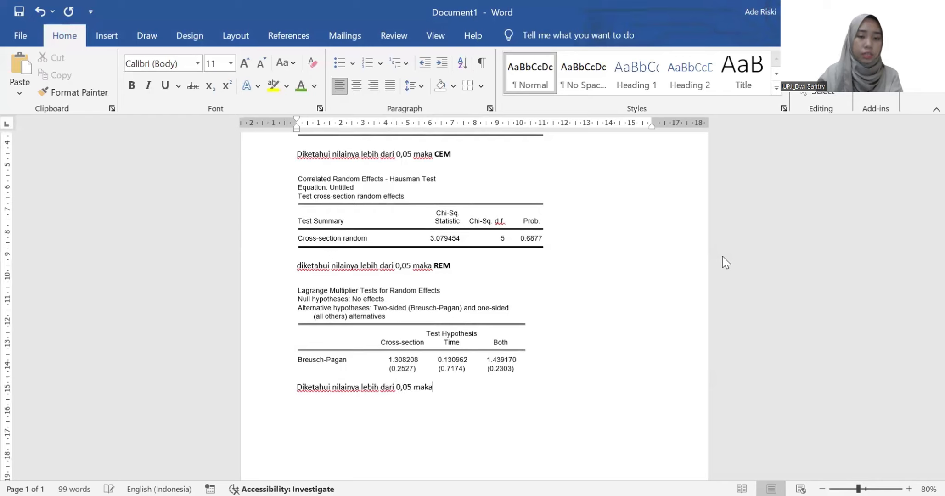
type(" CEM")
Step: Make the word CEM bold at the end of the Lagrange Multiplier conclusion
key("shift+Left")
key("shift+Left")
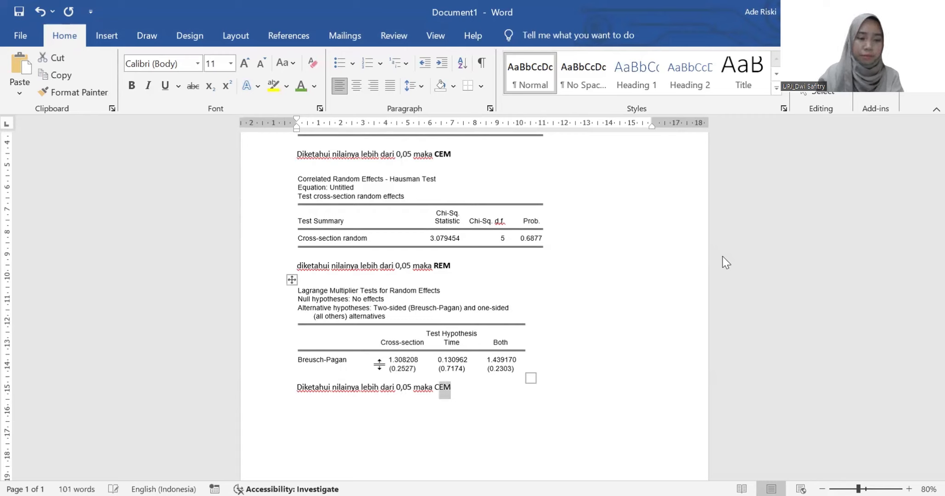
key("shift+Left")
key("ctrl+b")
key("Right")
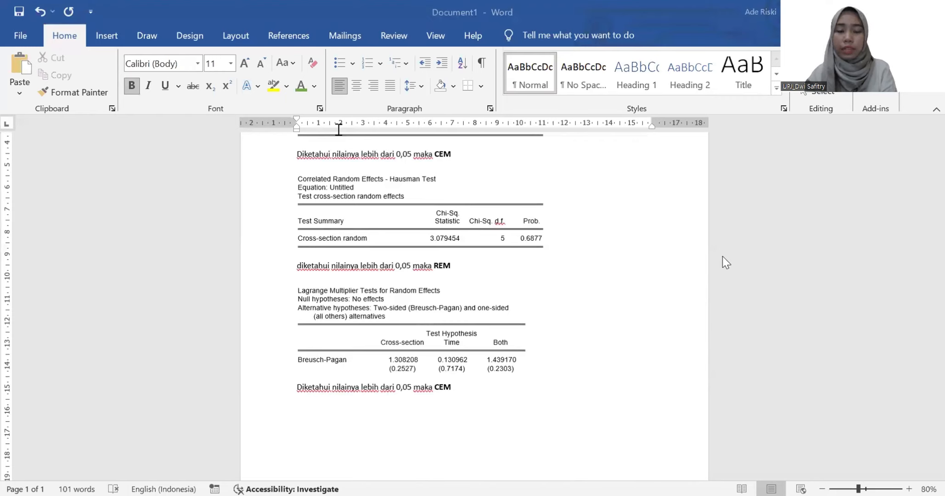
Step: Switch to EViews and produce the group correlation matrix for the series isr, size, roa, npf, dar and sukuk
key("alt+Tab")
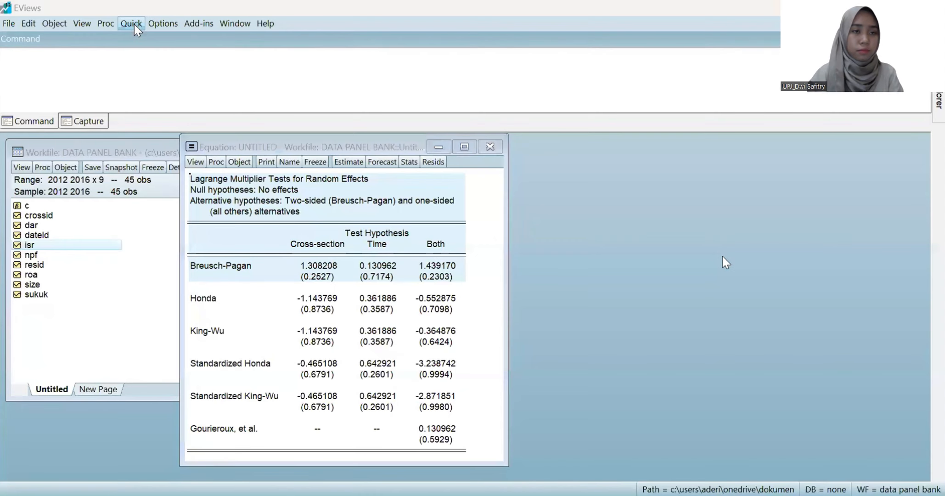
left_click(163, 24)
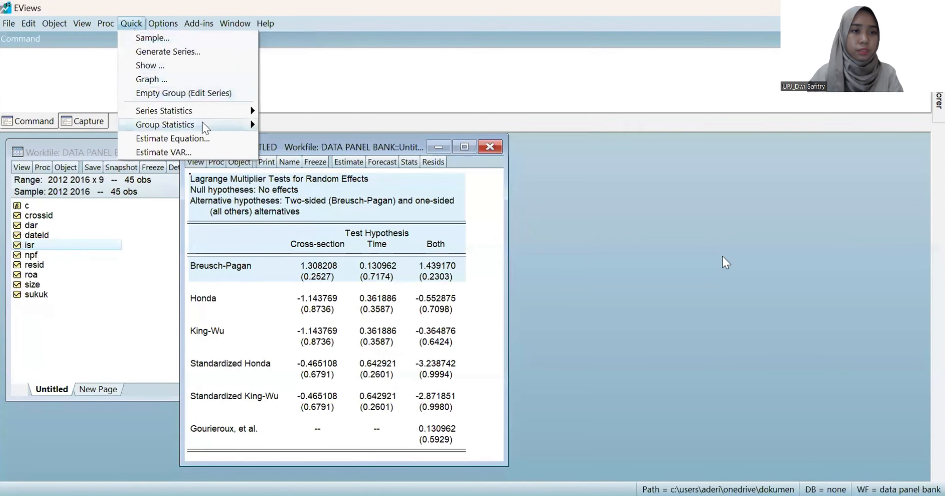
mouse_move(221, 130)
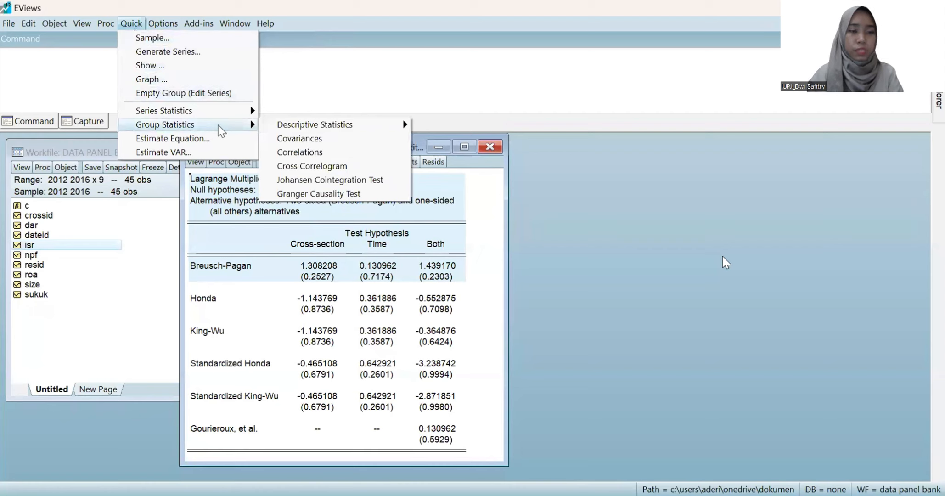
left_click(352, 152)
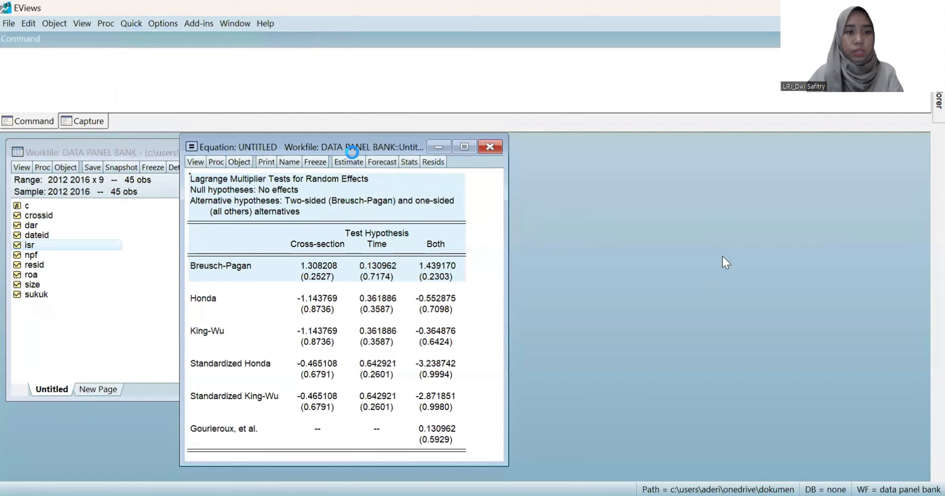
left_click(394, 219)
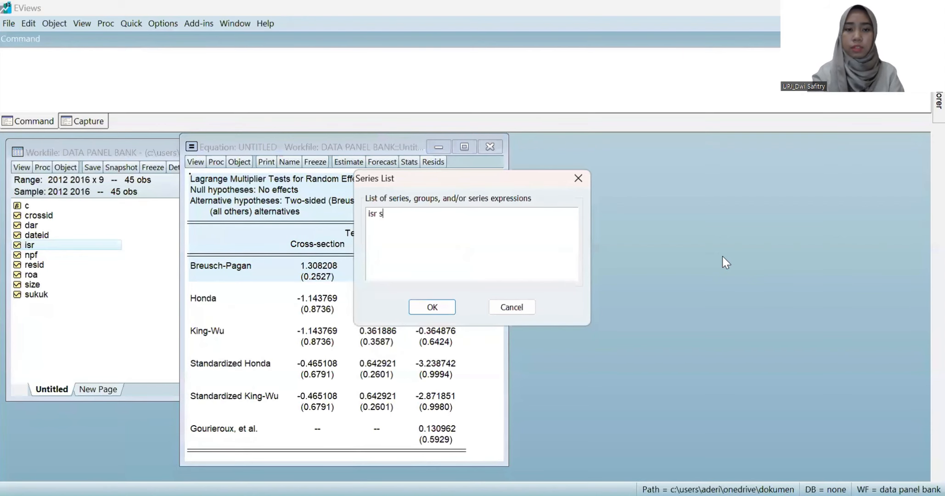
type("size")
type("a n")
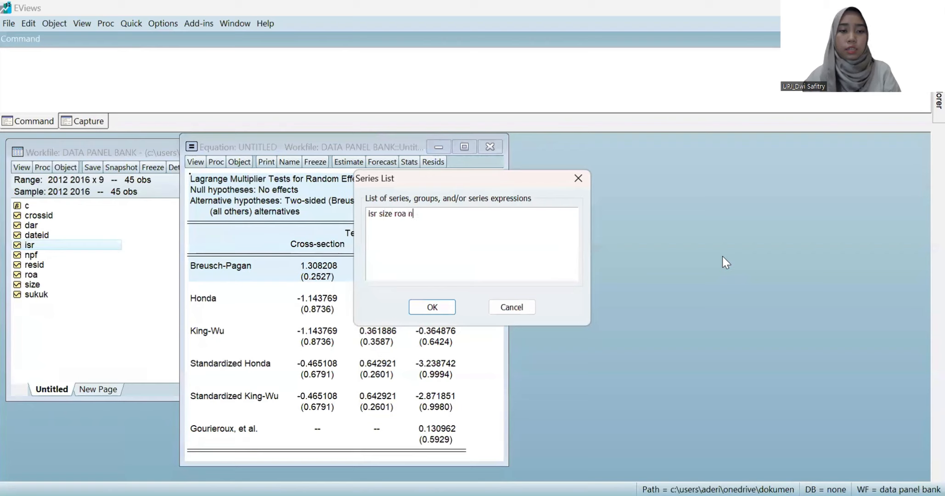
type("pf dar skuk")
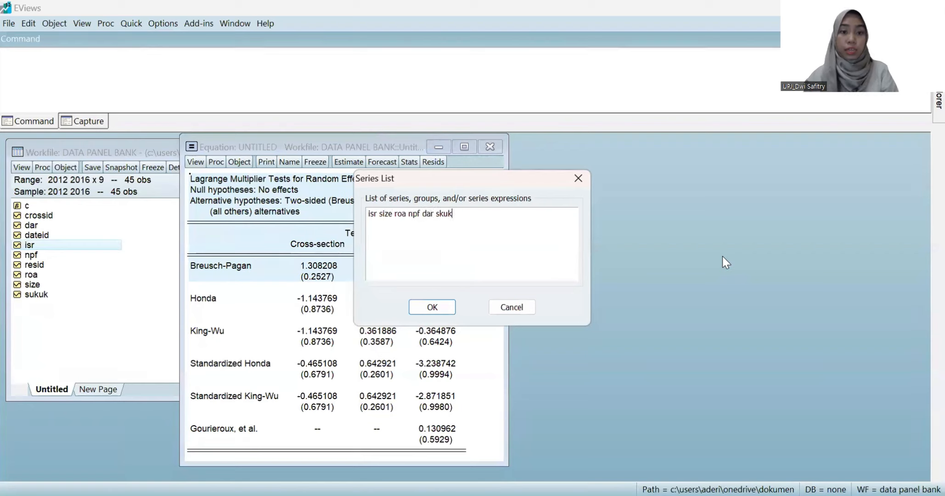
key("BackSpace")
key("BackSpace")
key("BackSpace")
type("ukuk")
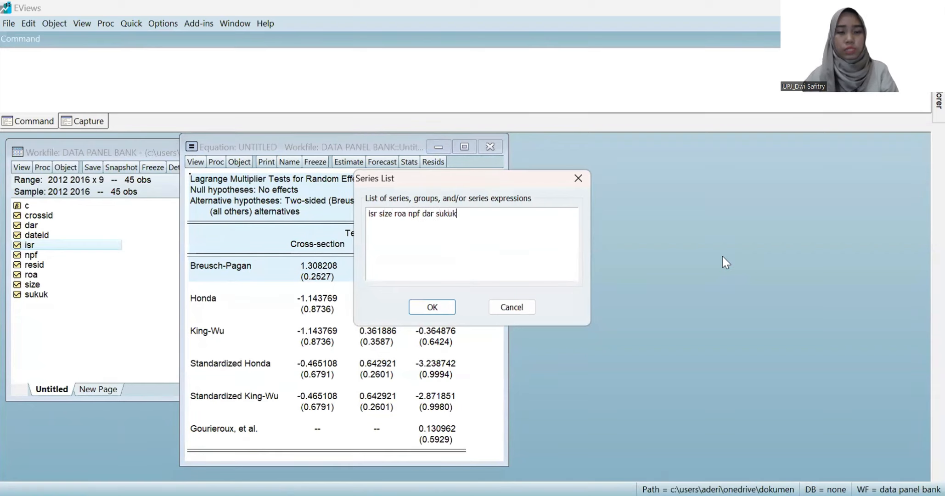
left_click(431, 215)
key("Return")
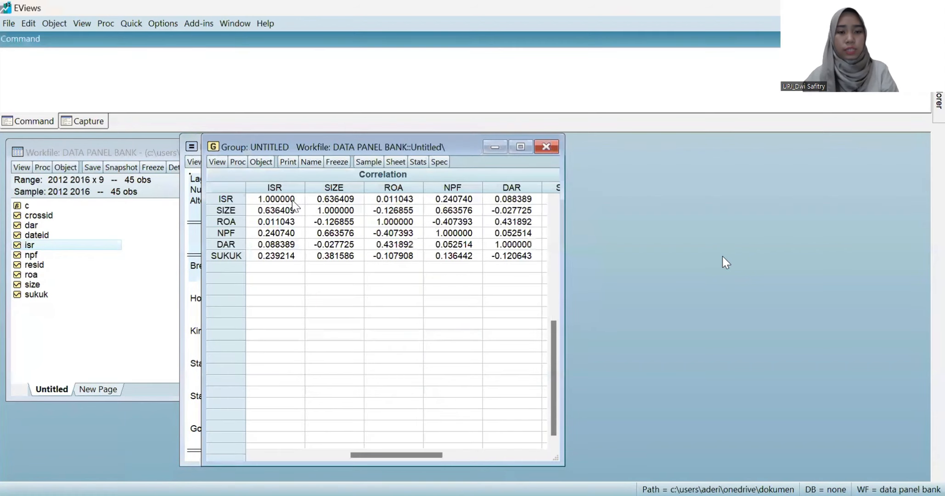
Step: Examine the pairwise correlations in the matrix column by column, from ISR through SUKUK
left_click(270, 213)
key("Down")
key("Down")
key("Down")
key("Down")
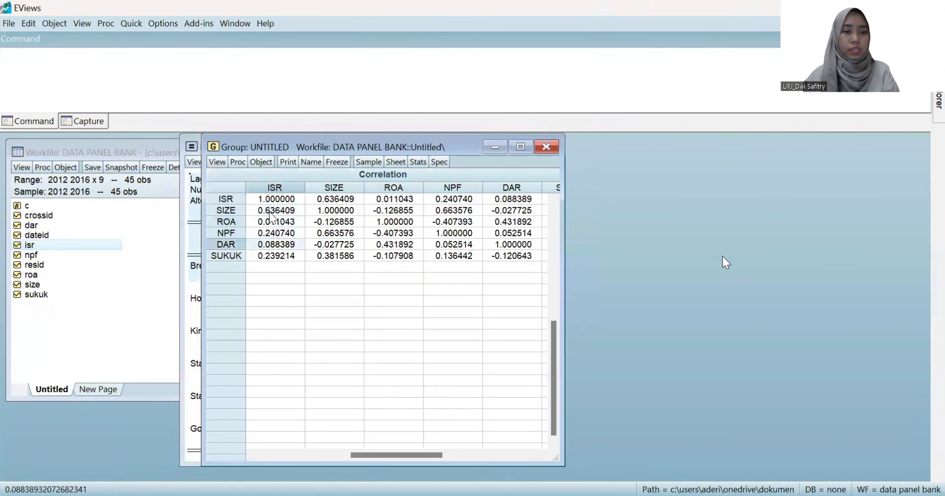
key("Right")
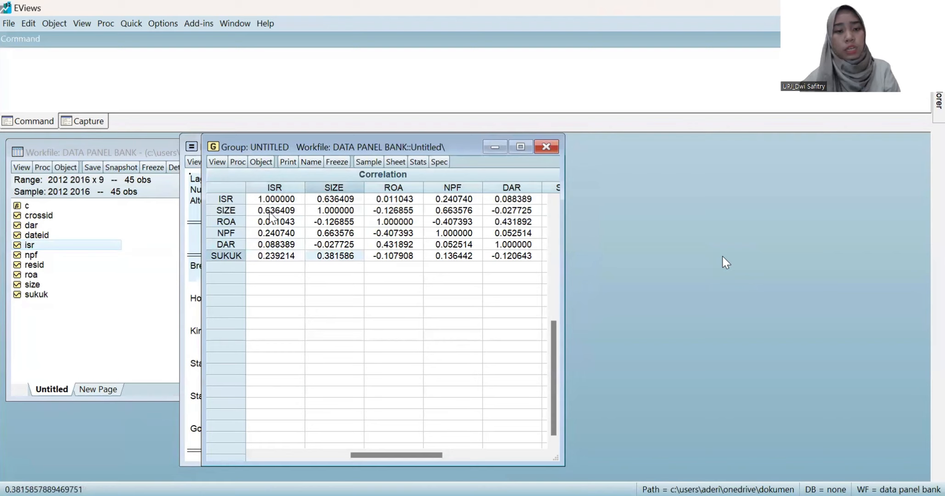
key("Up")
key("Up")
key("Up")
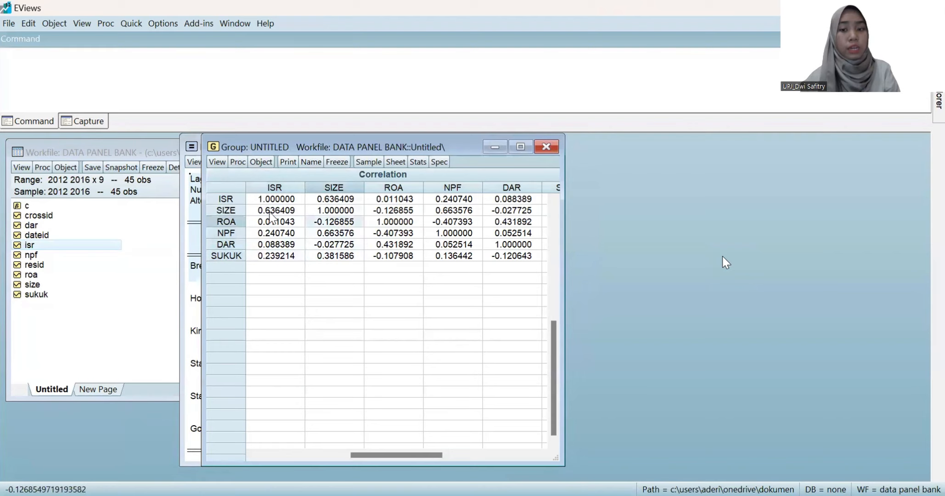
key("Up")
key("Up")
key("Right")
key("Down")
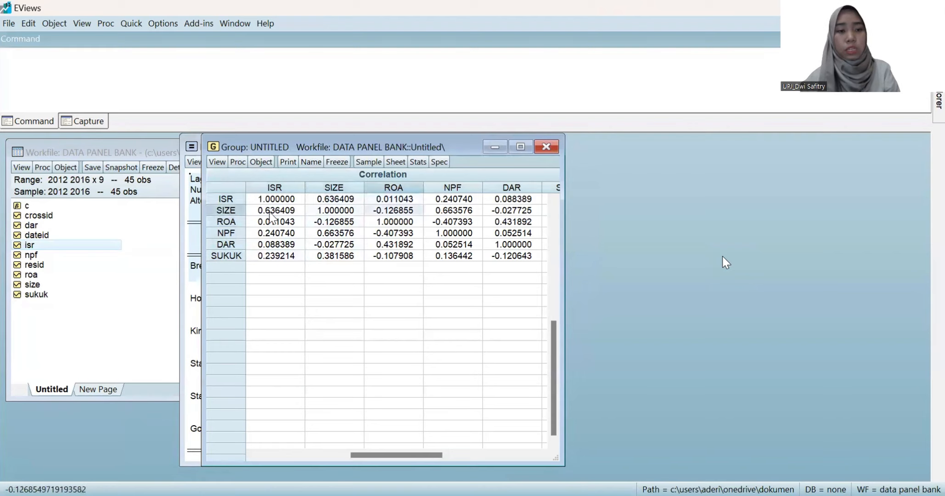
key("Down")
key("Down")
key("Down")
key("Down")
key("Right")
key("Up")
key("Up")
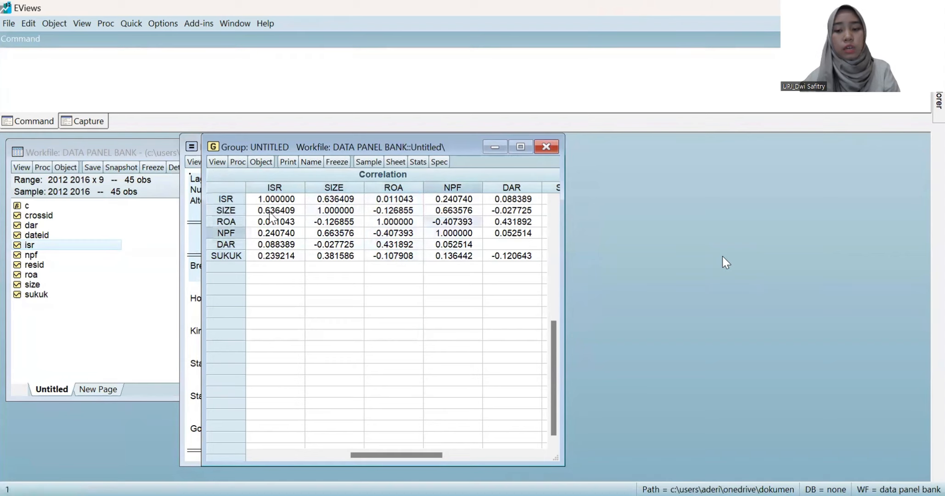
key("Up")
key("Up")
key("Right")
key("Down")
key("Down")
key("Down")
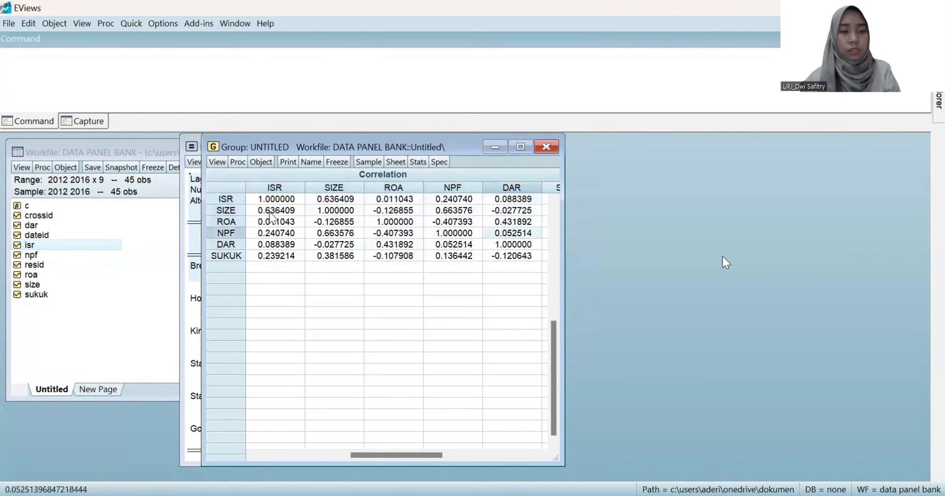
key("Down")
key("Down")
key("Right")
key("Up")
key("Up")
key("Up")
key("Up")
key("Up")
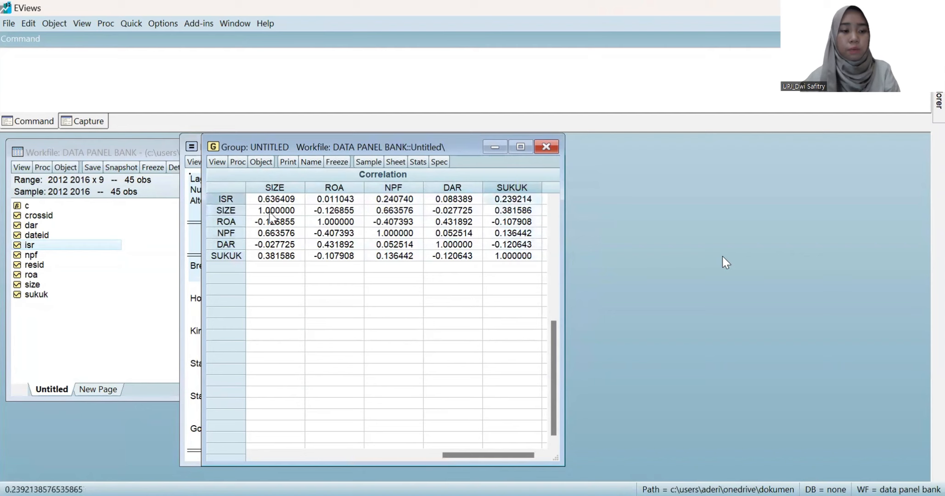
key("Right")
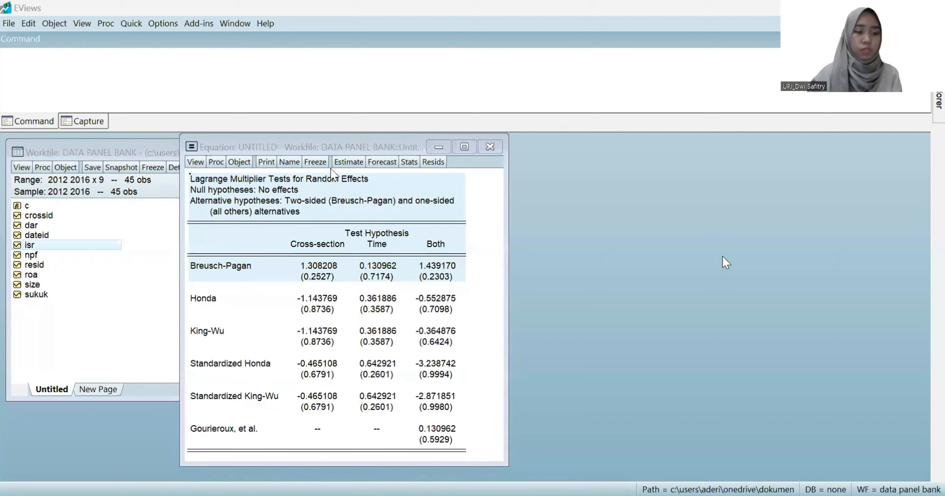
Step: Re-estimate the isr equation with no cross-section or period effects and no weights, and name it eq01
left_click(348, 161)
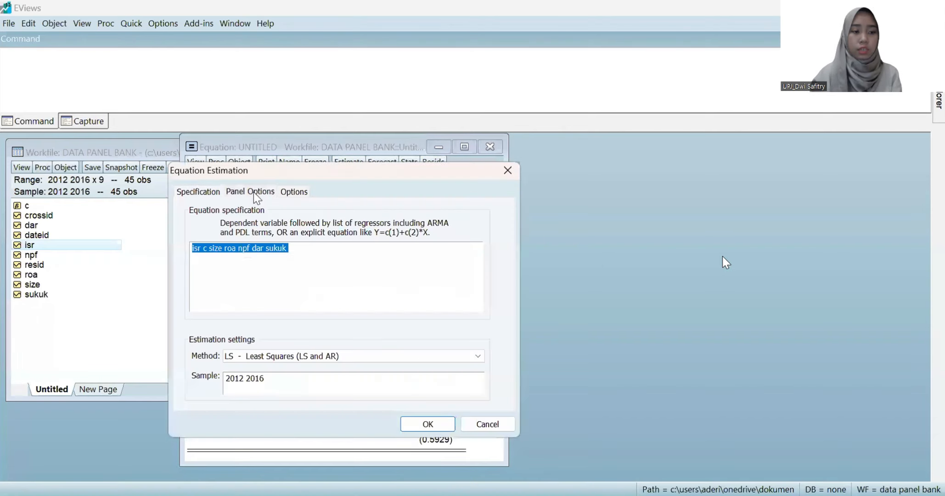
left_click(253, 192)
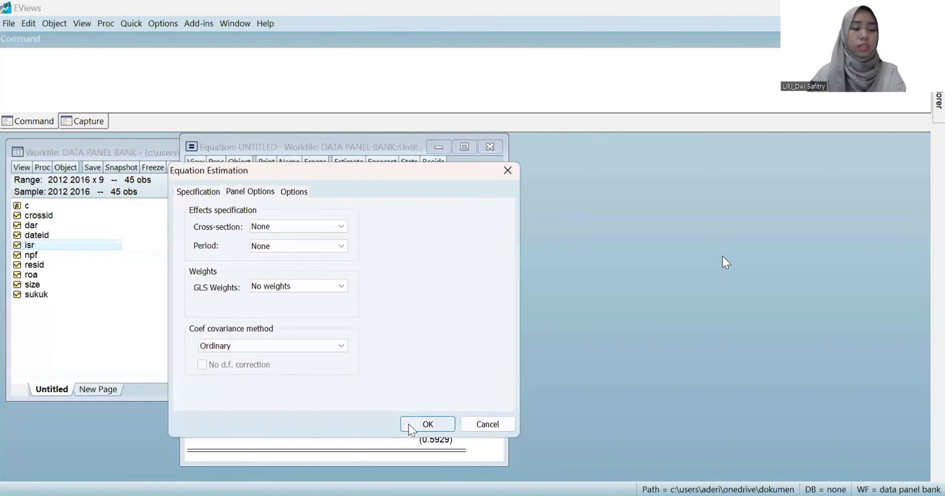
left_click(420, 425)
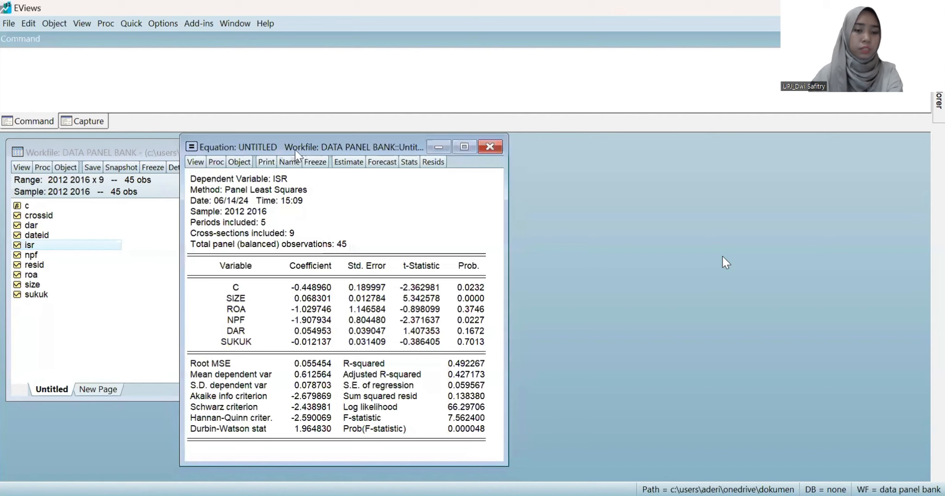
left_click(293, 165)
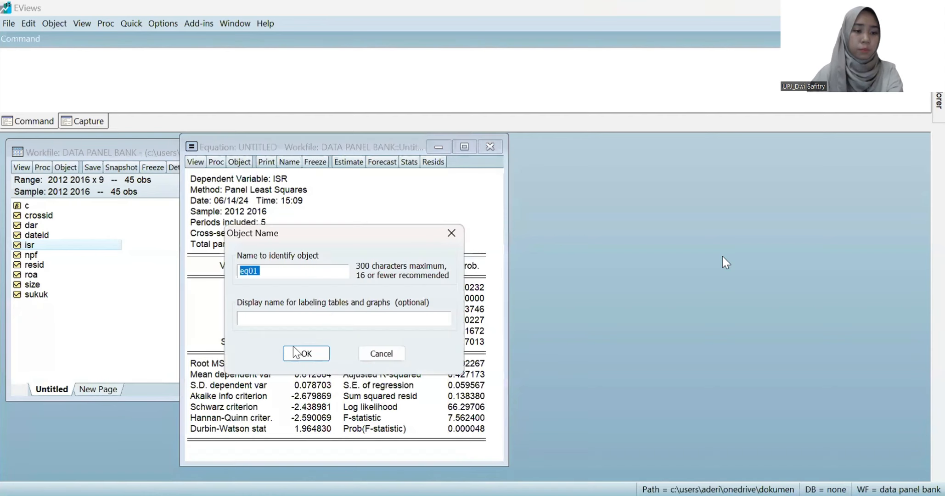
left_click(298, 352)
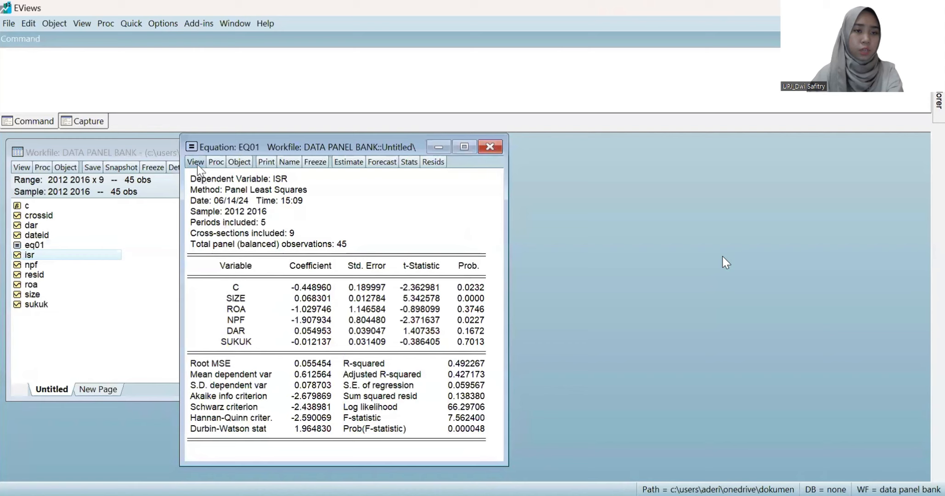
Step: Run the residual Cross-section Dependence Test on EQ01
left_click(196, 163)
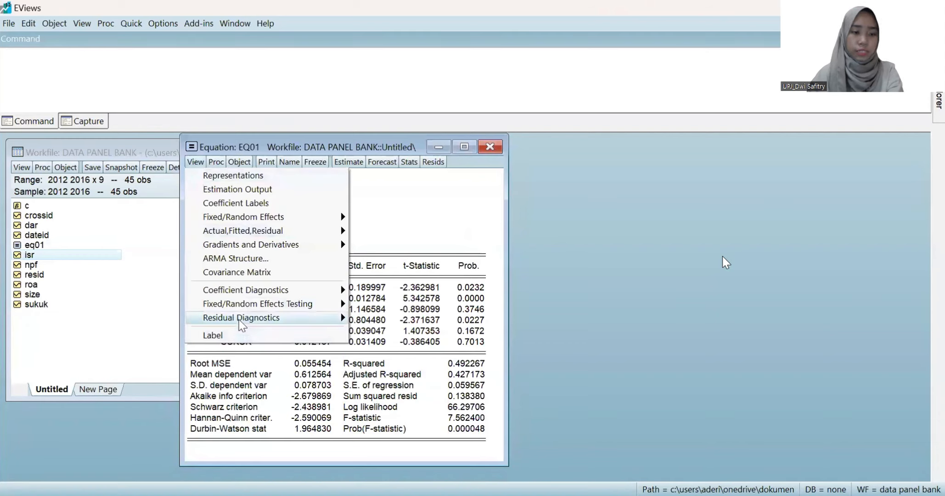
mouse_move(296, 322)
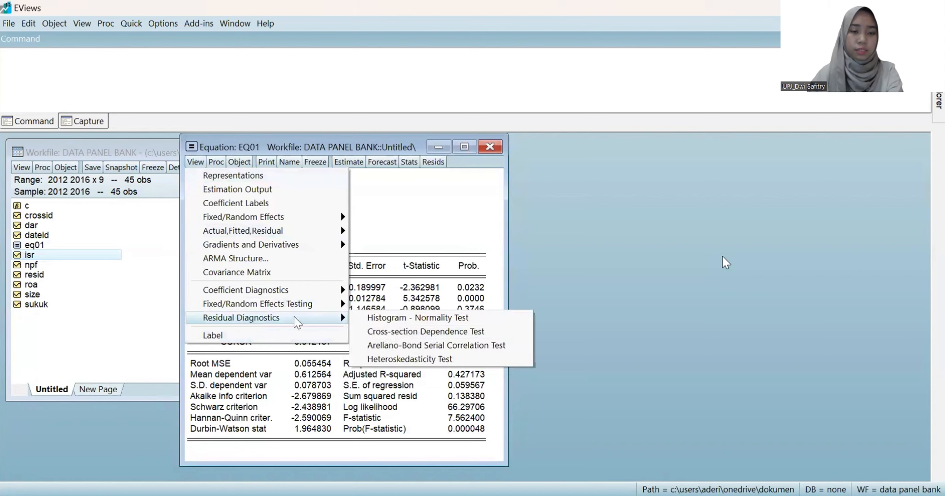
left_click(427, 333)
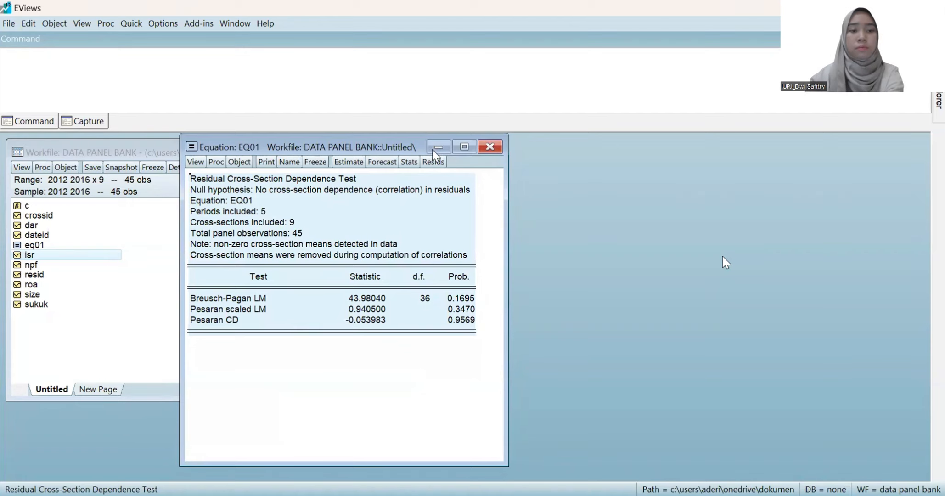
key("alt+Tab")
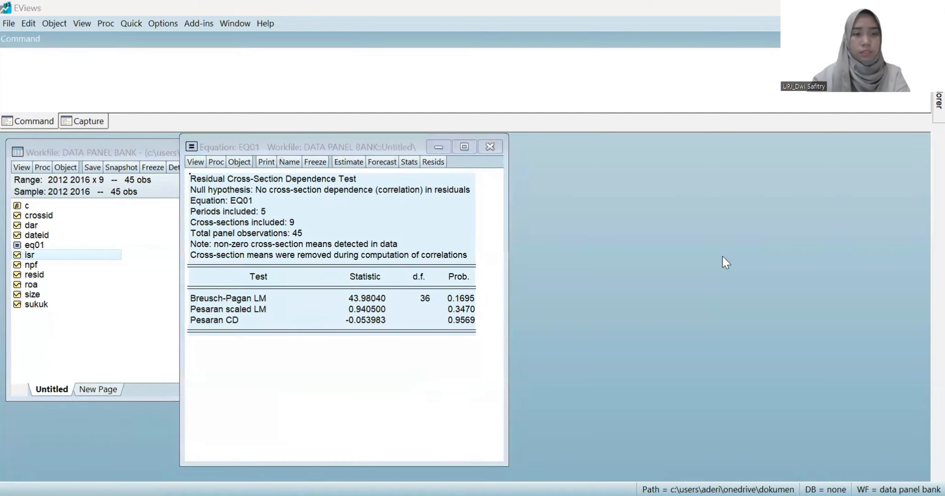
Step: Re-estimate EQ01 by least squares with the specification isr c size roa npf dar sukuk for the sample 2012 2016
left_click(347, 163)
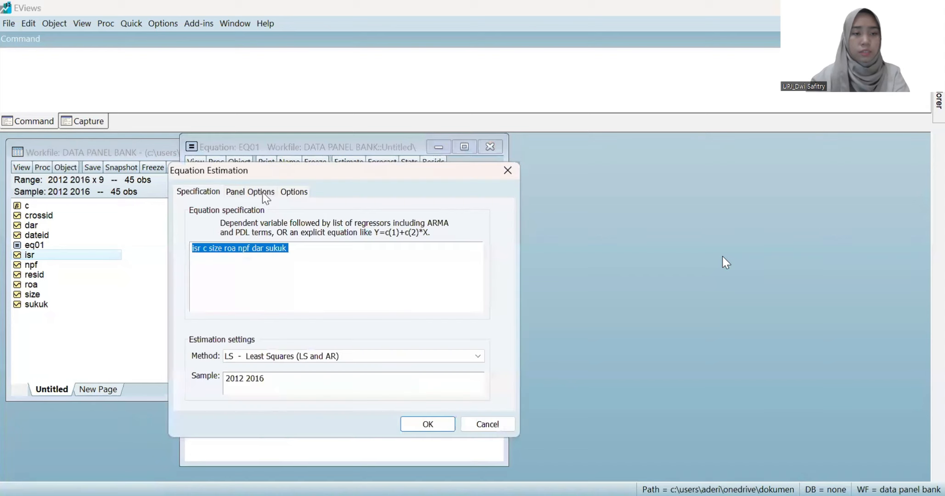
left_click(263, 192)
key("Return")
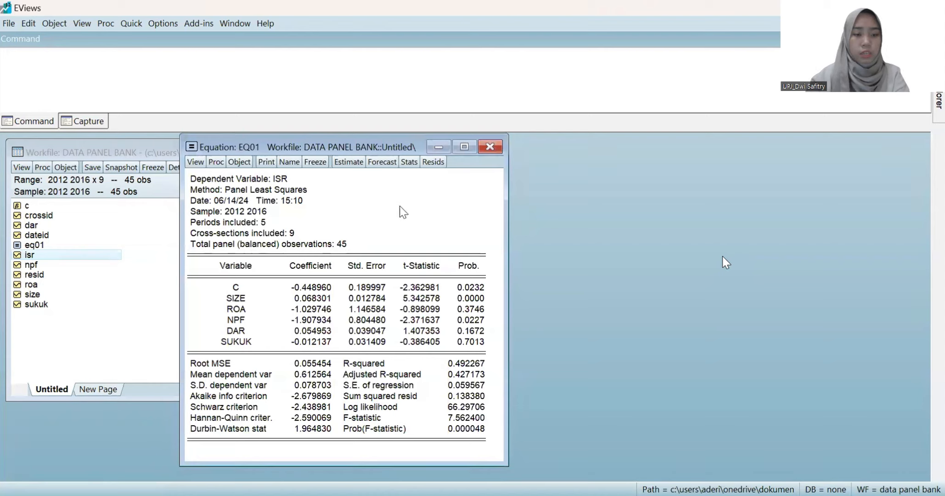
Step: Highlight the F-statistic and Prob(F-statistic) rows in the EQ01 estimation output to examine the model's joint significance
key("alt+Tab")
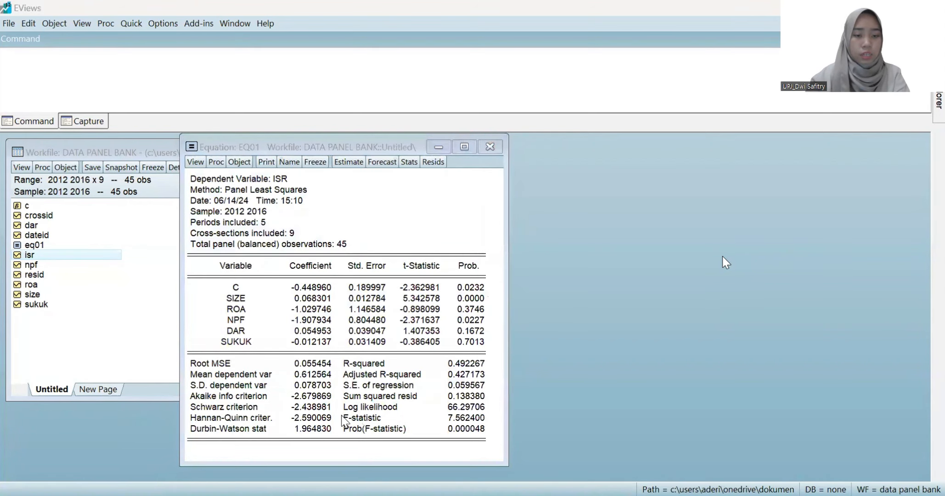
left_click_drag(343, 416, 489, 441)
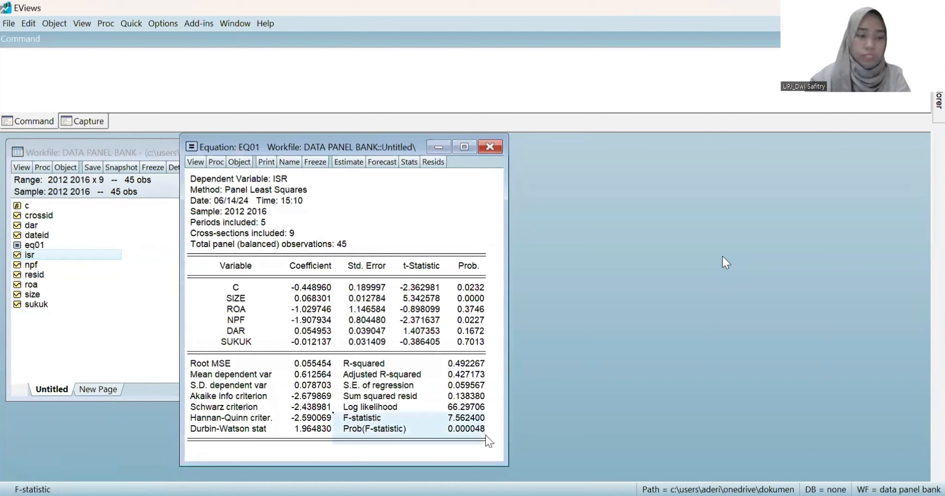
left_click_drag(488, 441, 483, 430)
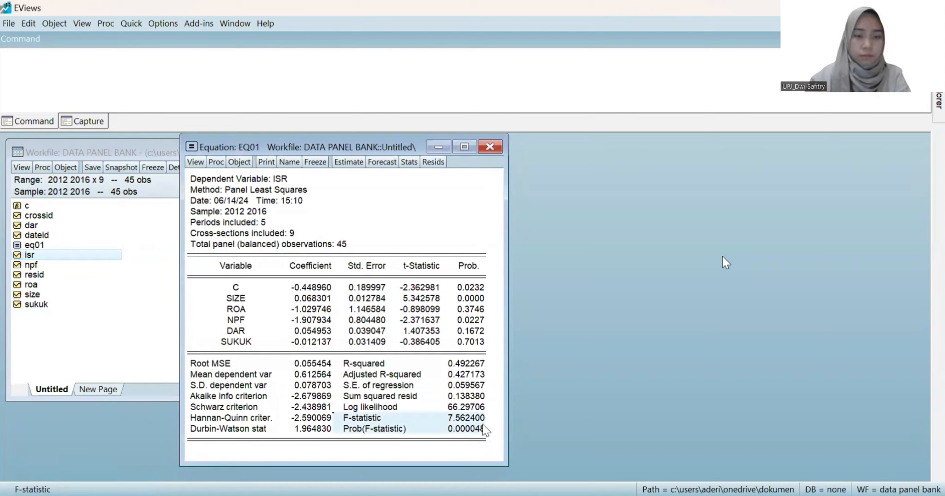